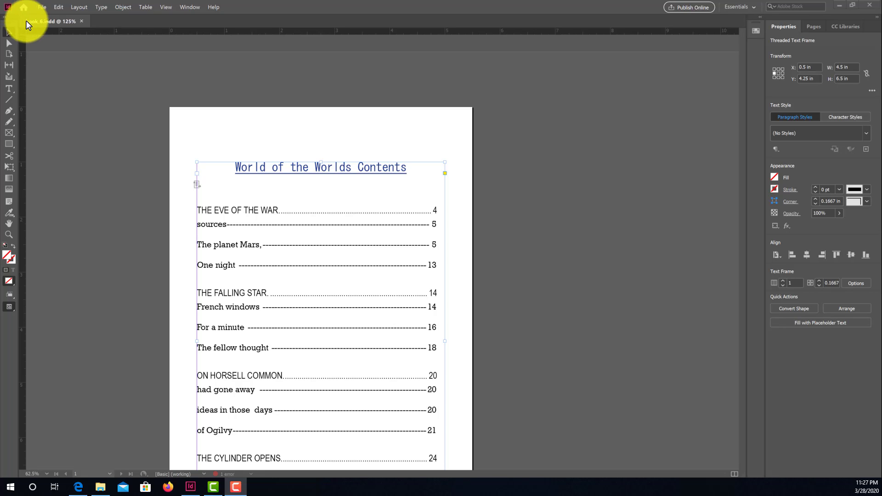
- Look through the contents page and the opening pages of the book for existing page numbers
scroll(286, 185, down, 4)
scroll(301, 186, down, 3)
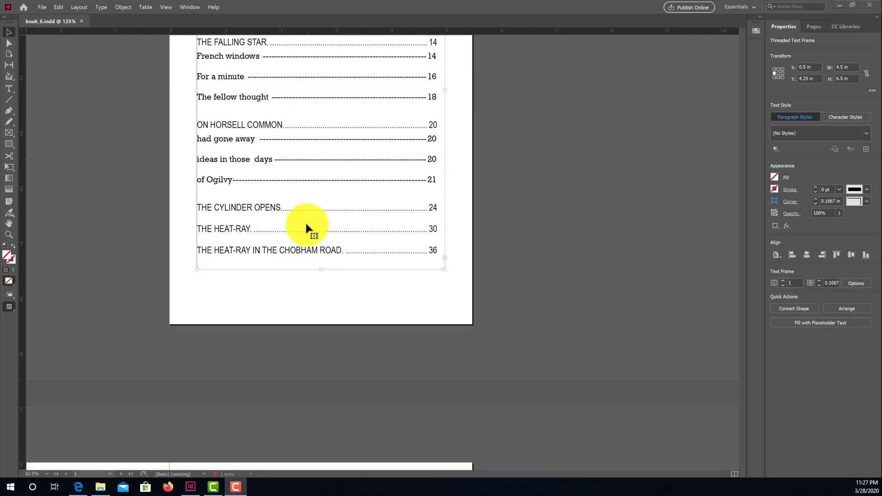
scroll(335, 272, down, 20)
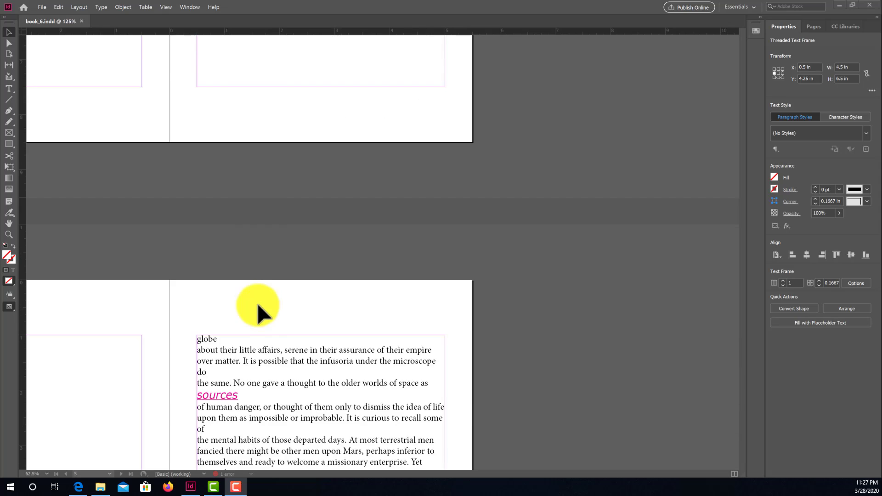
scroll(260, 304, up, 6)
scroll(266, 310, up, 15)
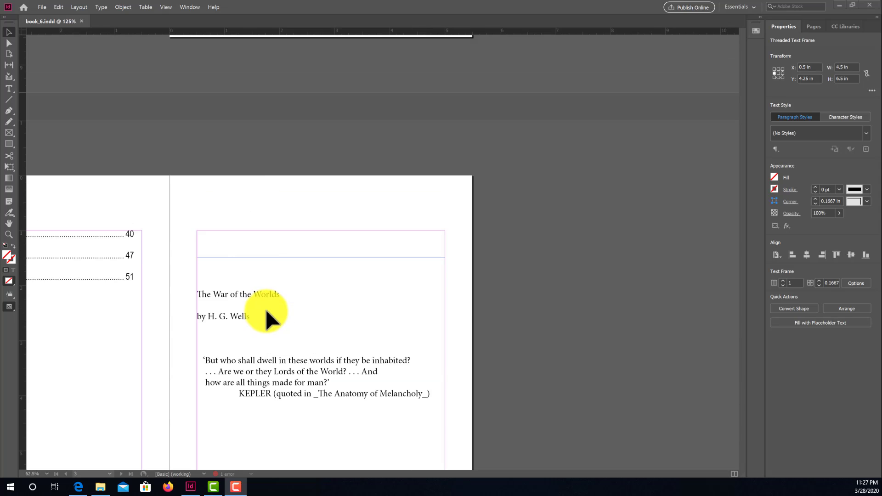
scroll(265, 308, up, 9)
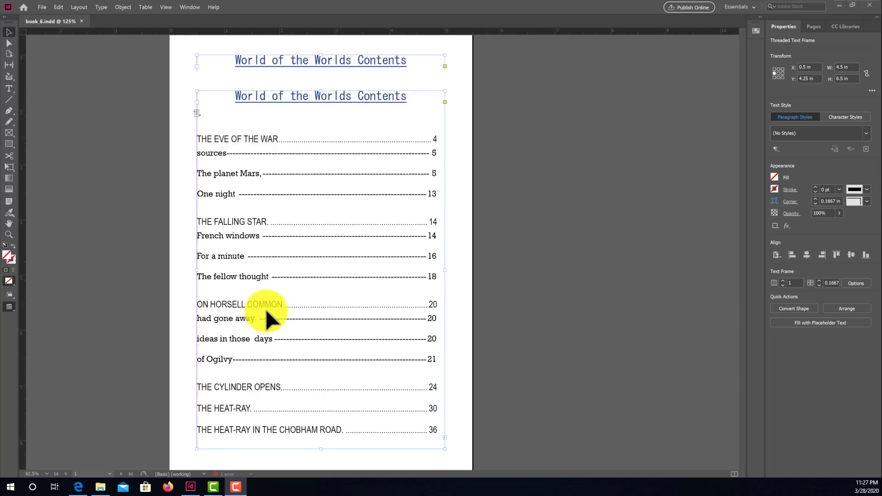
- Open the A-Master spread for editing and examine the space below its bottom margins
click(814, 26)
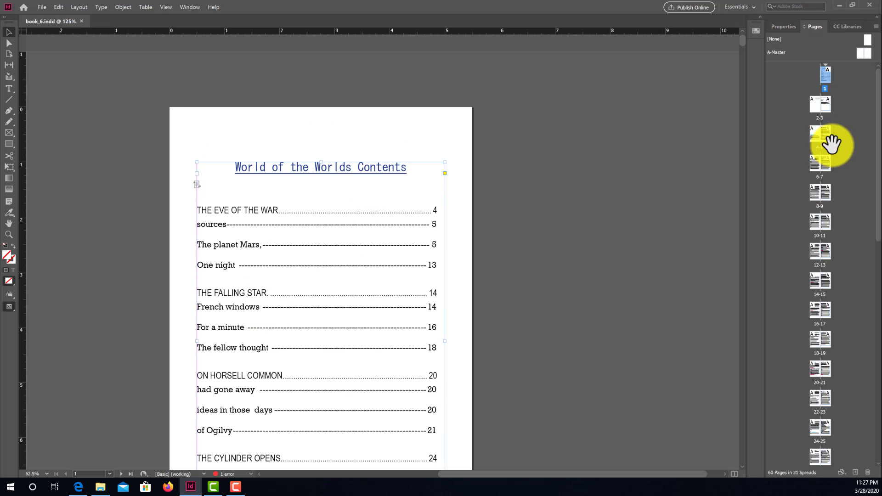
double_click(859, 53)
scroll(476, 203, down, 3)
scroll(437, 300, down, 2)
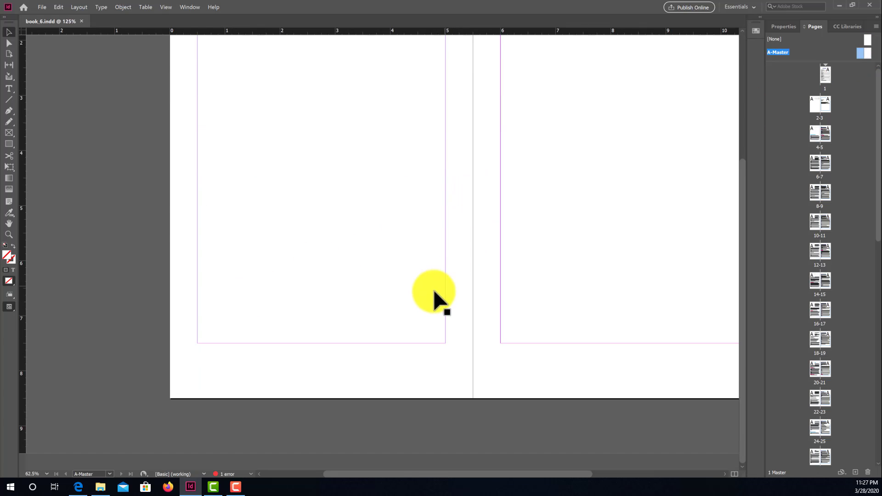
scroll(358, 291, up, 2)
scroll(348, 305, down, 2)
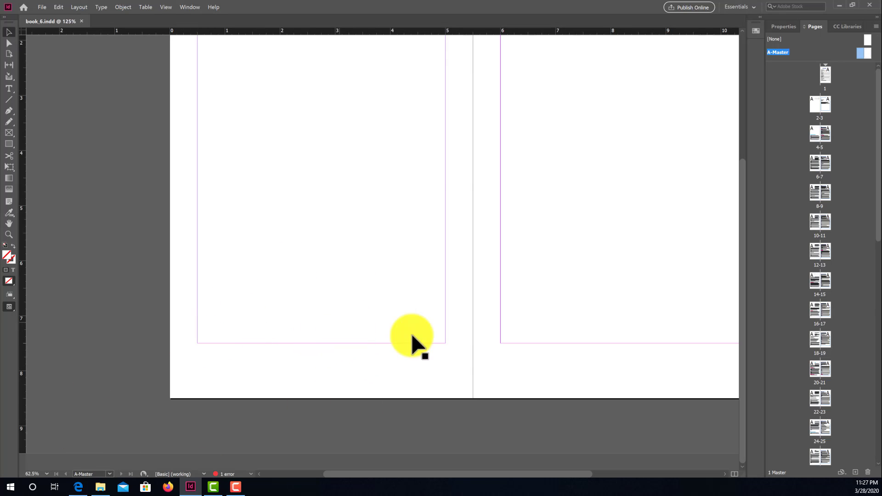
scroll(343, 257, up, 2)
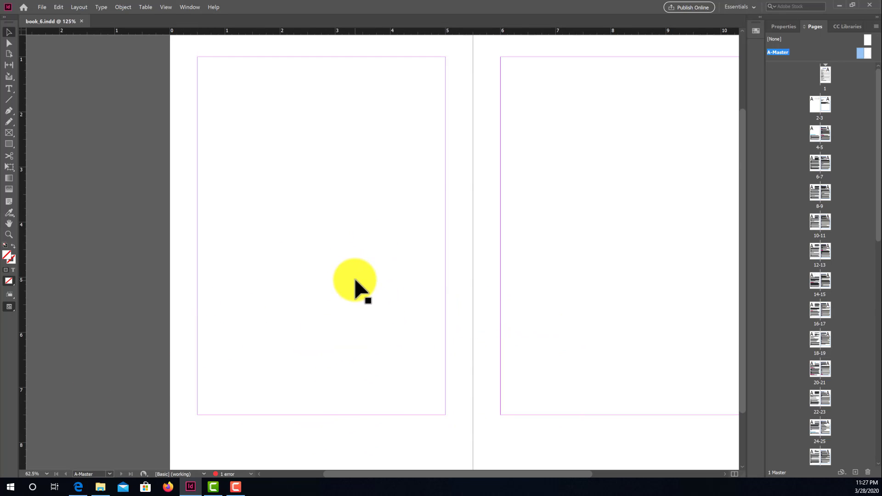
scroll(331, 313, down, 2)
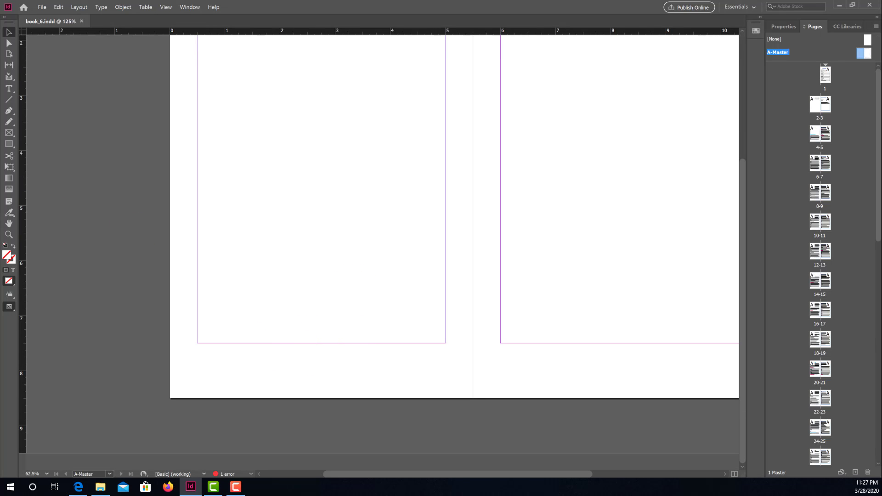
- Draw a small text frame below the bottom margin at the outer corner of the left master page
click(9, 90)
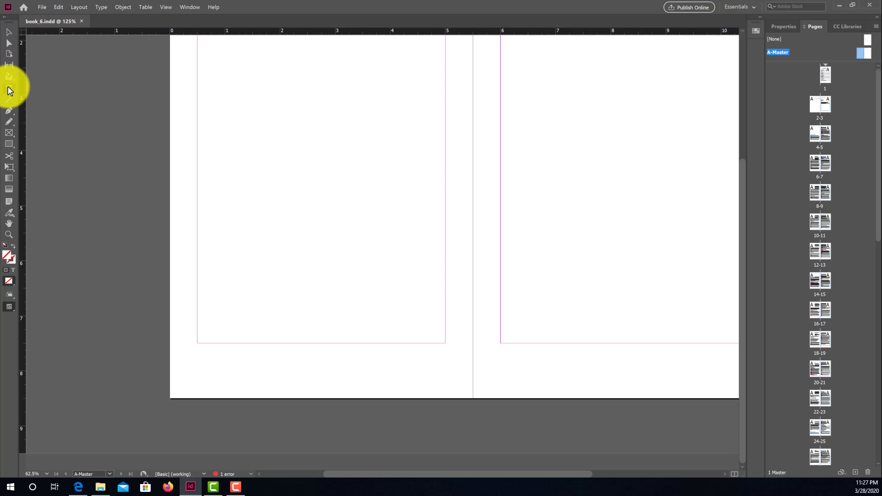
drag(198, 361, 231, 387)
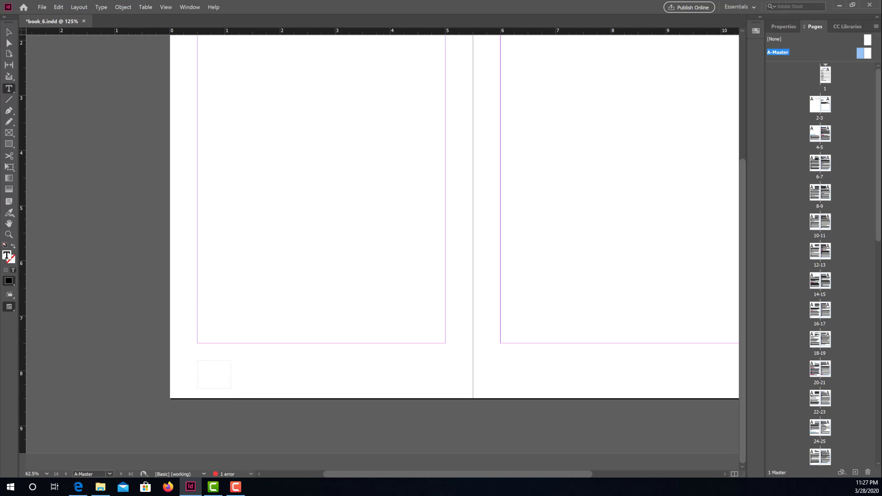
click(9, 32)
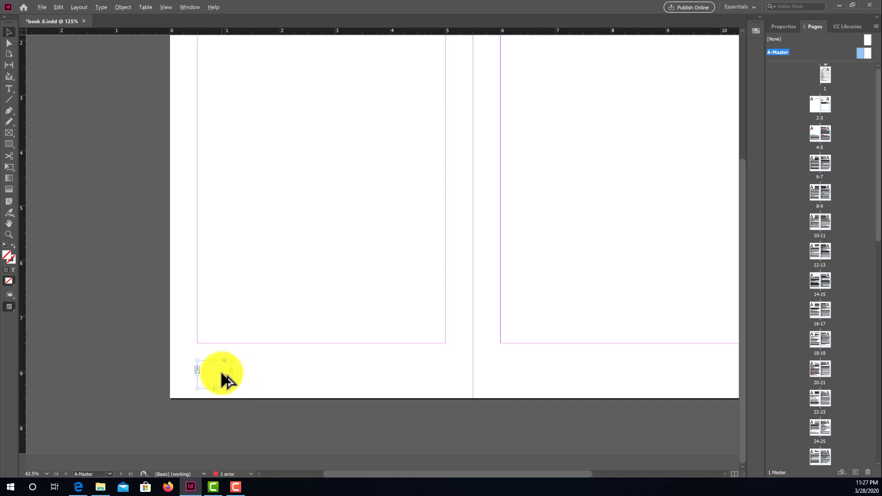
- Duplicate the footer text frame to the right master page, aligning it with the outer margin and the original frame
drag(210, 370, 724, 373)
drag(534, 473, 575, 470)
drag(609, 371, 616, 370)
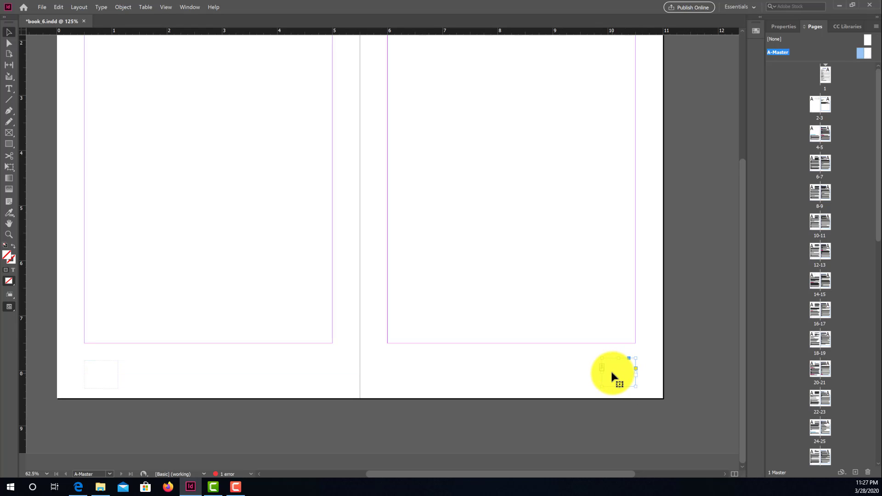
drag(611, 373, 613, 376)
- Enter the sample text "dfsdfs" in the left master page's footer frame
drag(461, 476, 437, 476)
click(164, 373)
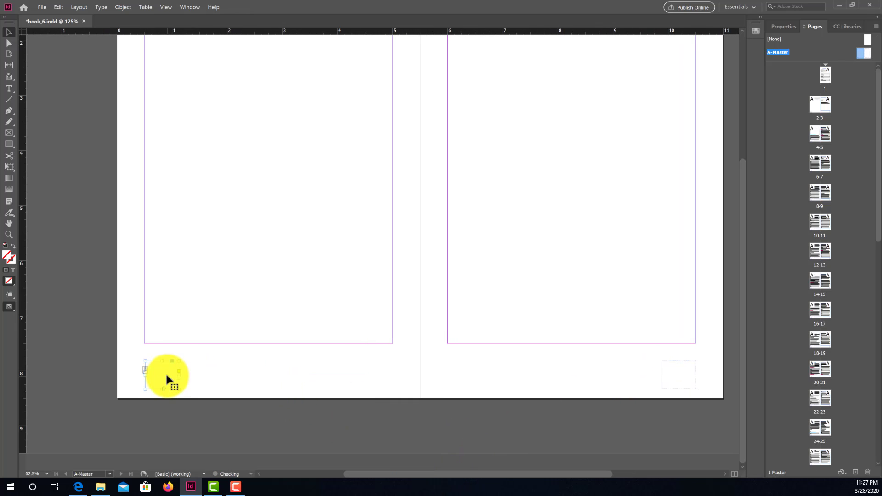
key(t)
click(157, 368)
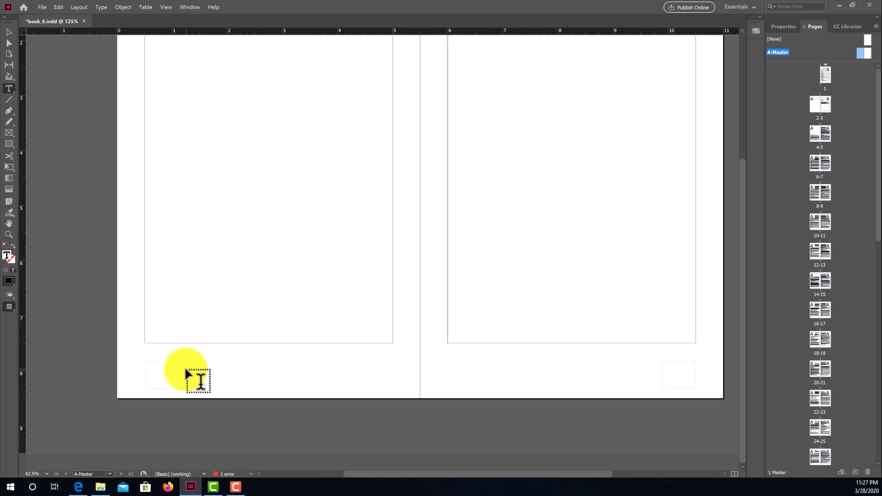
text(dfsdfs)
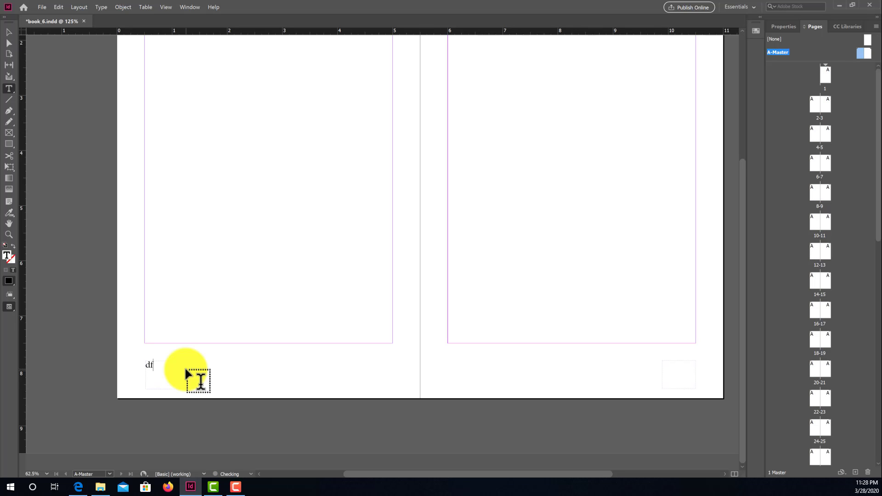
- Check the sample footer text on pages 2-3 and the following spread
click(828, 76)
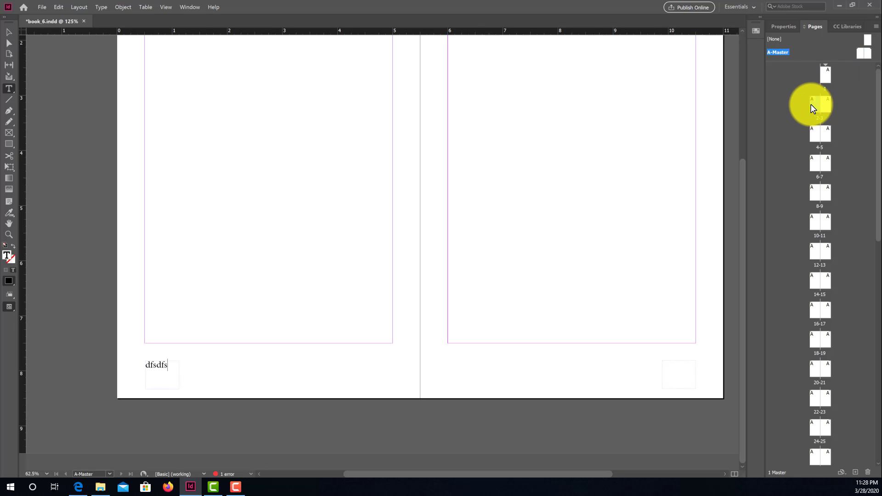
double_click(811, 109)
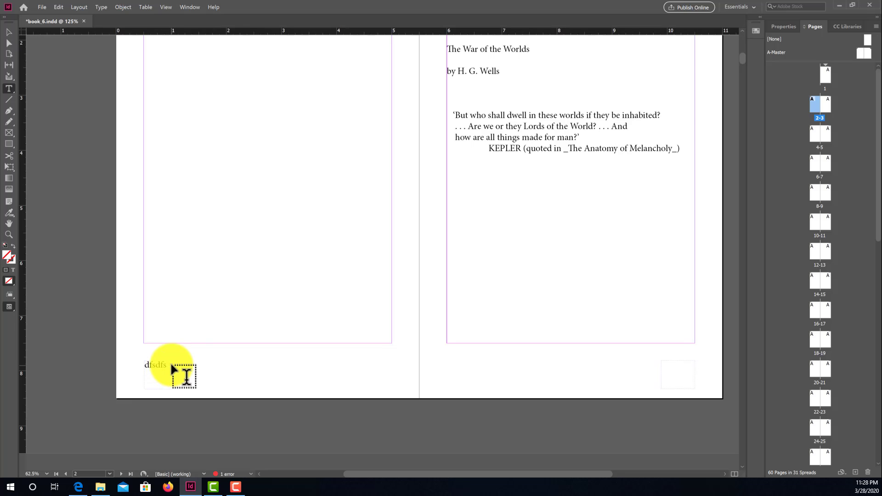
scroll(315, 350, down, 10)
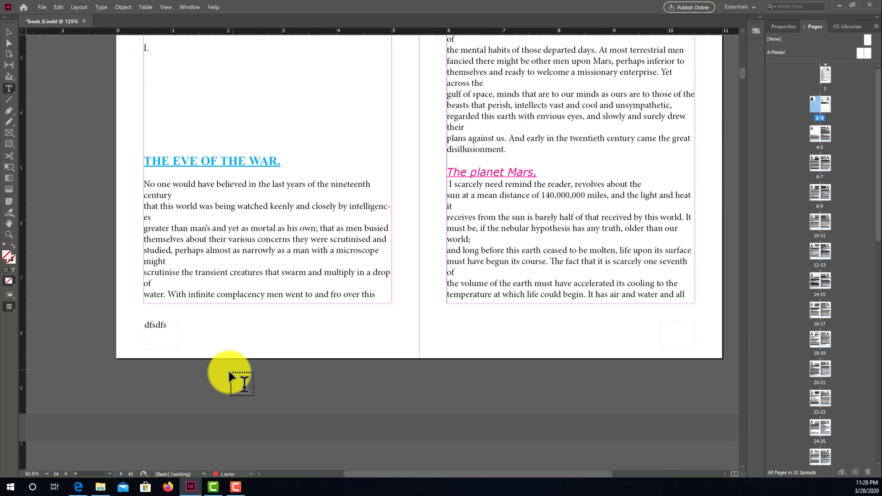
- Return to the A-Master spread and delete the sample text from the left page's footer frame
double_click(860, 54)
double_click(159, 366)
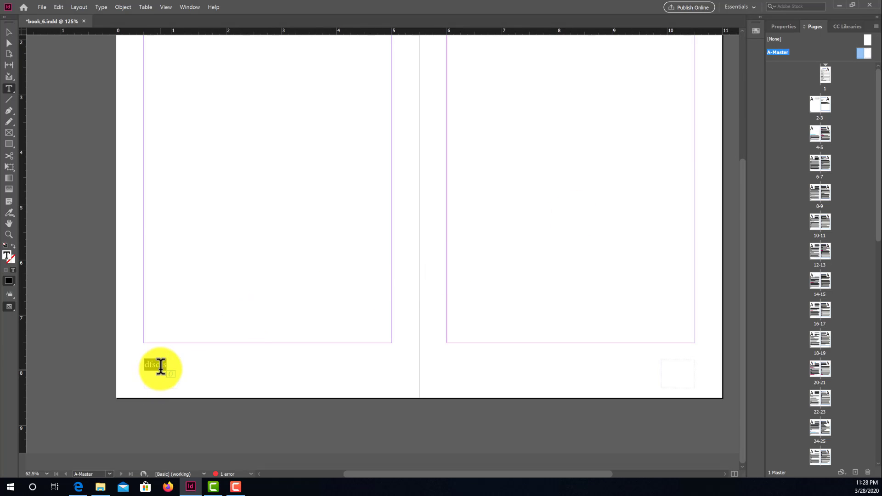
key(BackSpace)
- Insert a Current Page Number marker in the left master page's footer frame
right_click(161, 366)
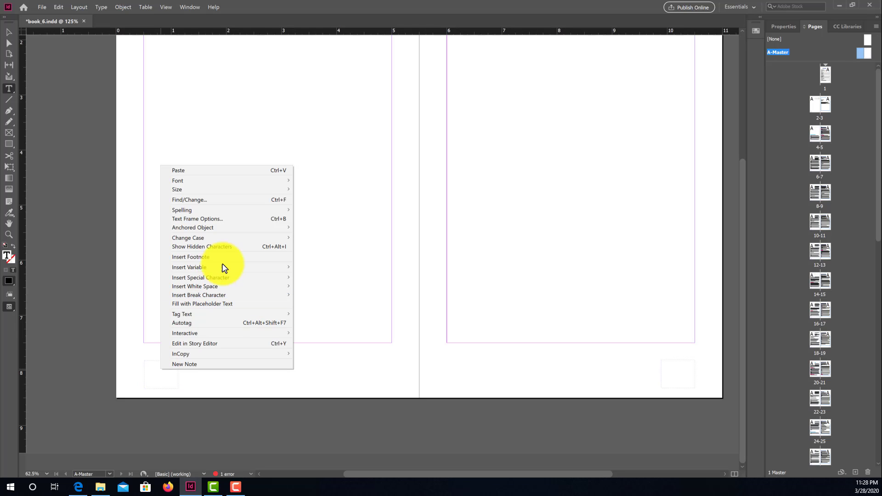
mouse_move(190, 280)
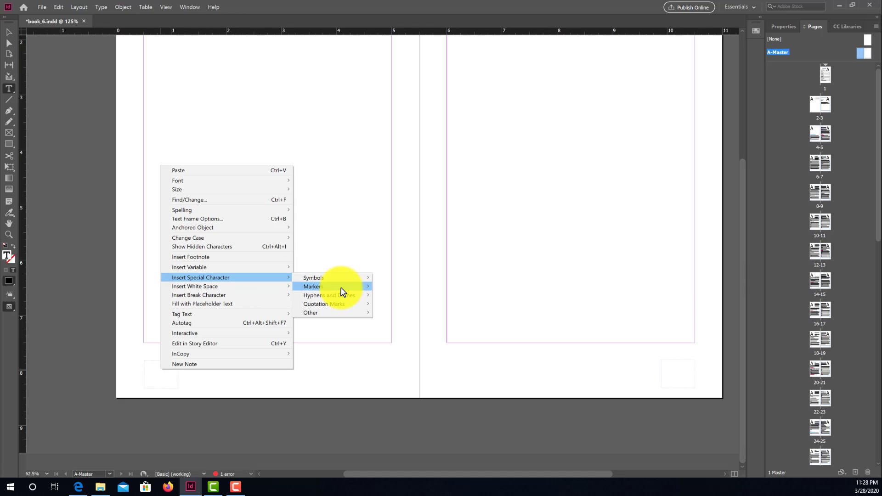
mouse_move(342, 292)
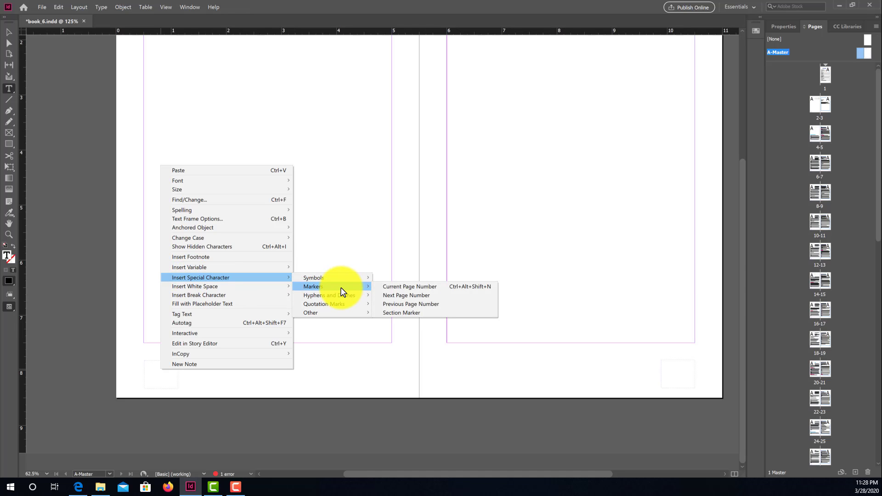
click(430, 289)
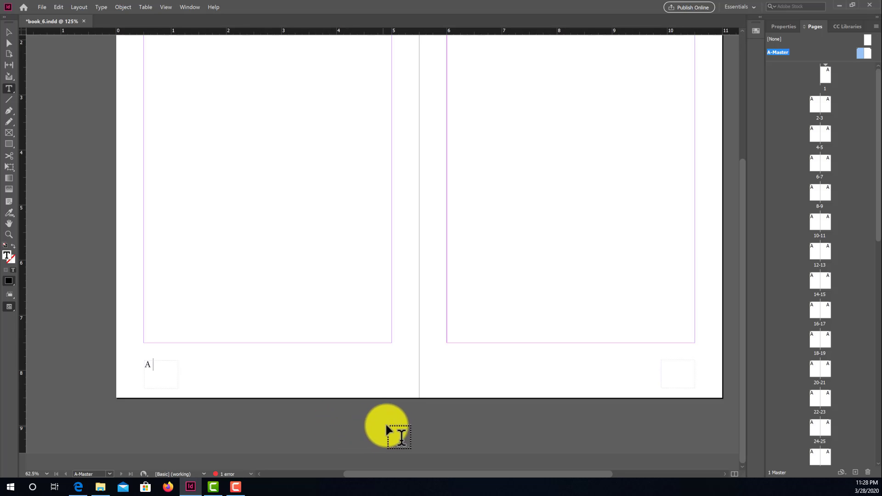
click(8, 34)
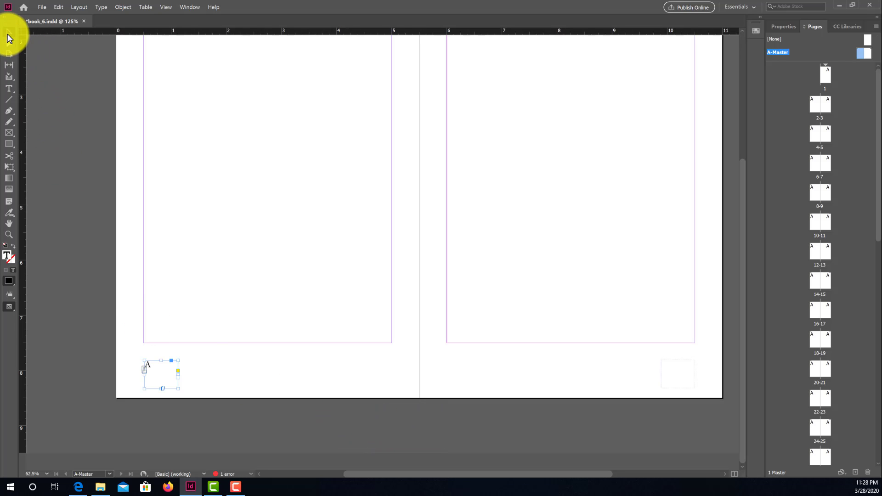
- Enter "page" and a space followed by a Current Page Number marker in the right master page's footer frame
drag(546, 298, 387, 273)
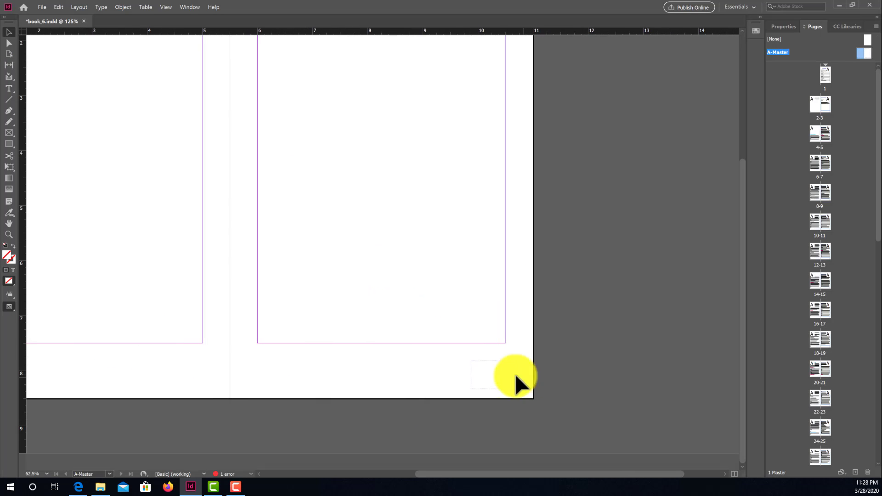
double_click(486, 368)
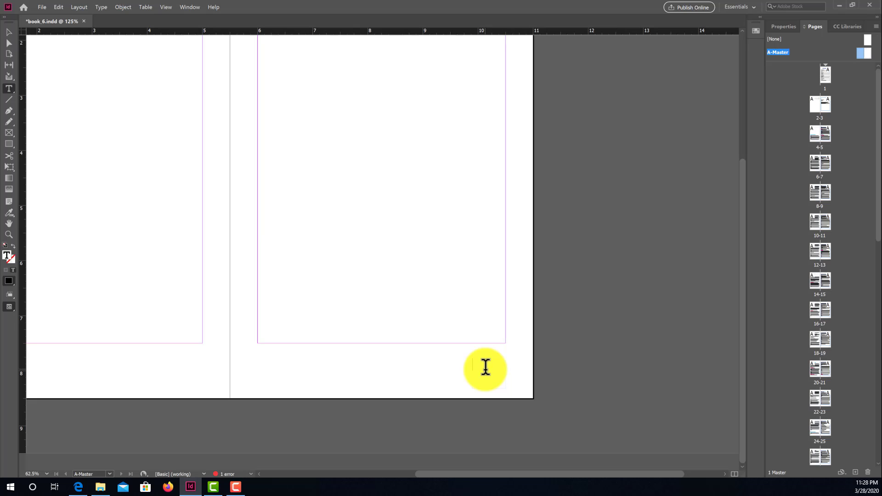
text(page)
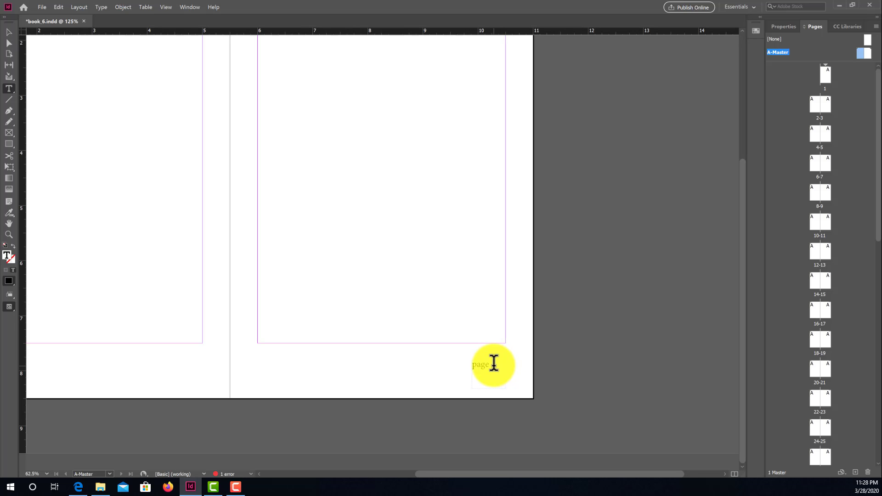
right_click(494, 363)
mouse_move(561, 280)
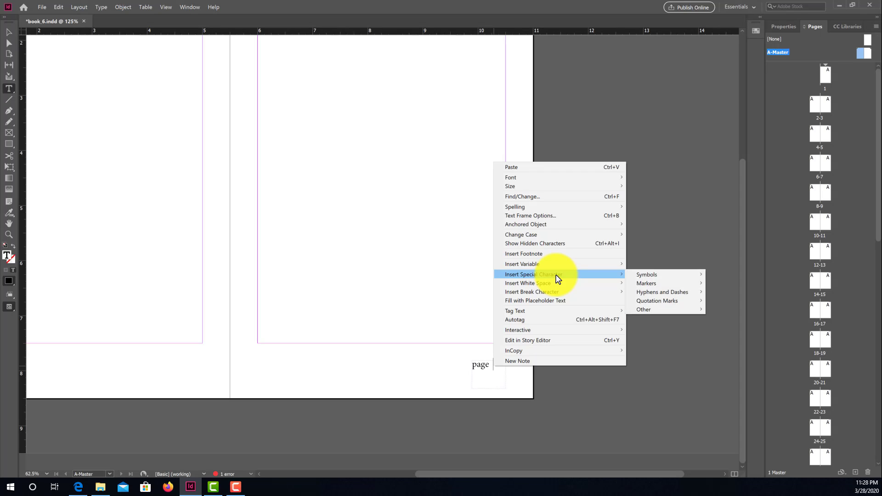
mouse_move(654, 284)
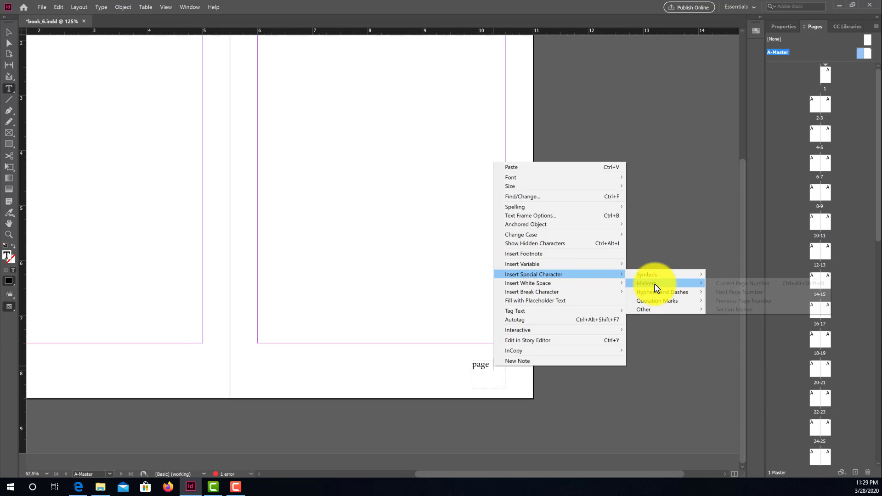
click(723, 285)
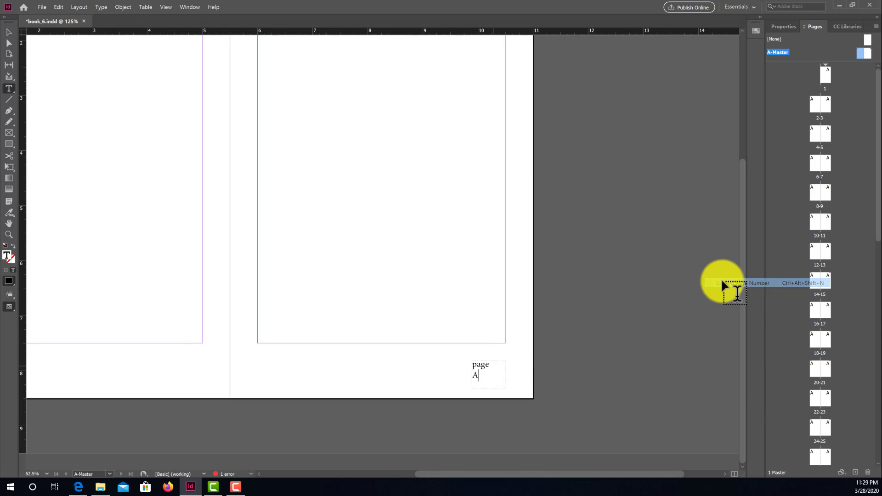
click(9, 32)
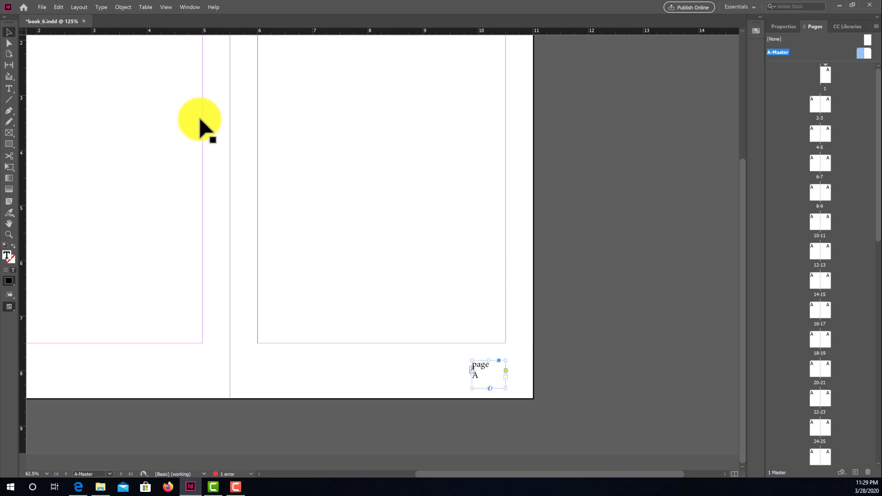
- Widen the right master page's footer frame slightly so "page" and the number marker fit on one line
click(472, 370)
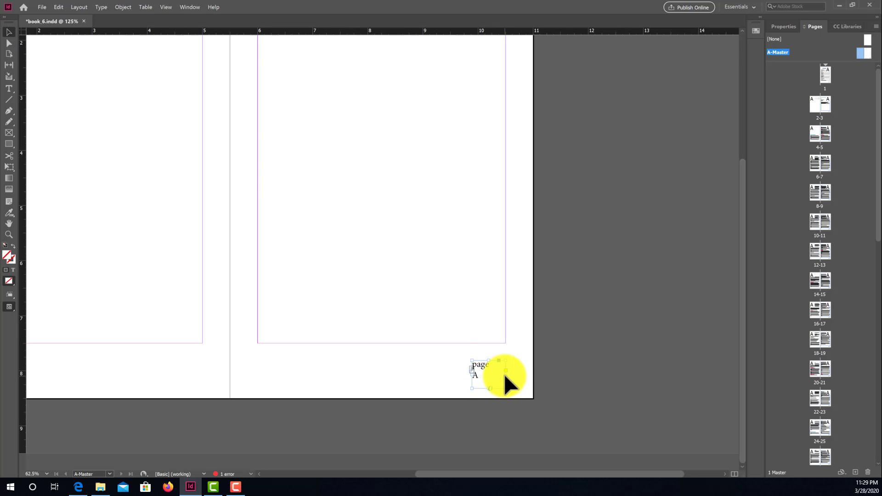
drag(505, 374, 512, 377)
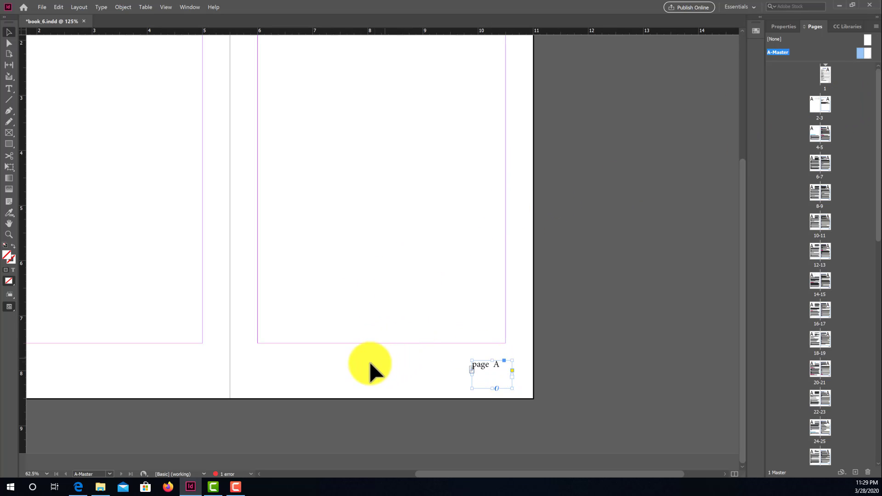
scroll(365, 363, up, 3)
scroll(361, 366, down, 3)
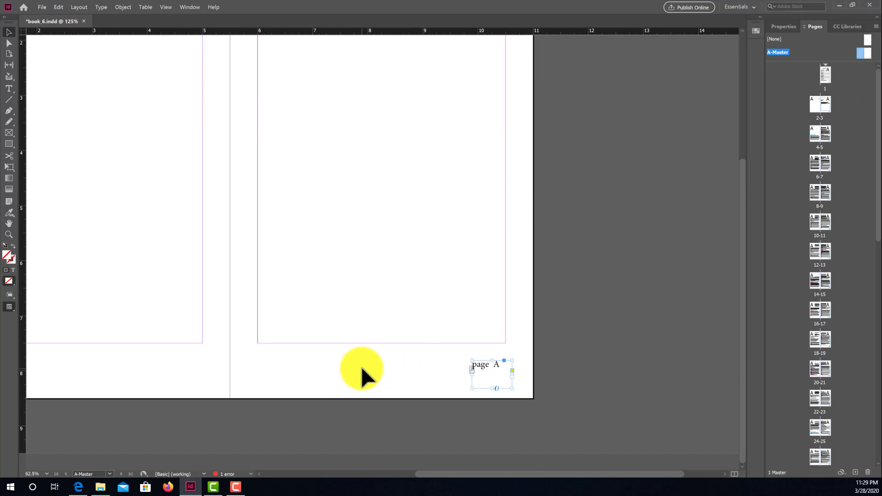
- Check the automatic page numbers in the footers of pages 1 to 5
double_click(825, 104)
scroll(418, 280, down, 5)
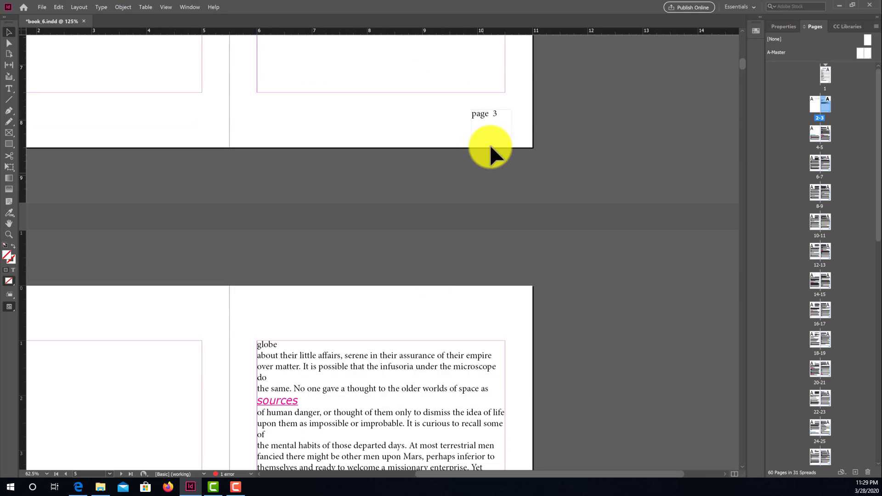
drag(181, 189, 354, 244)
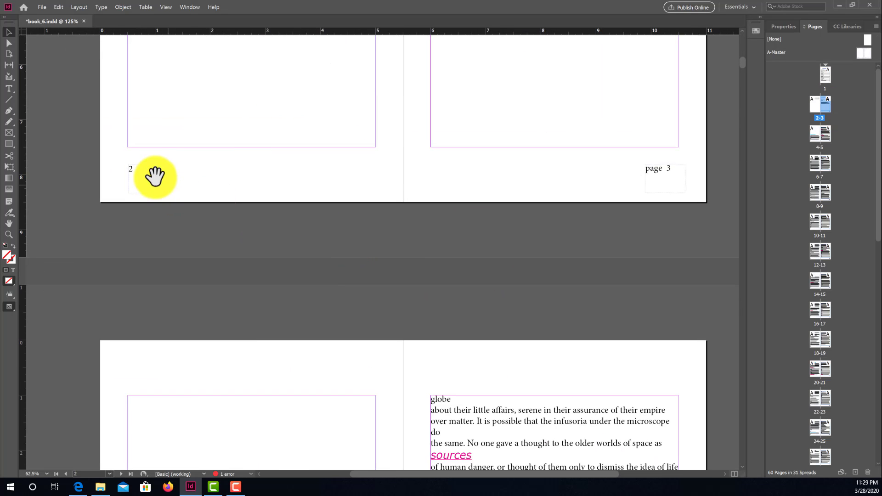
scroll(316, 266, up, 2)
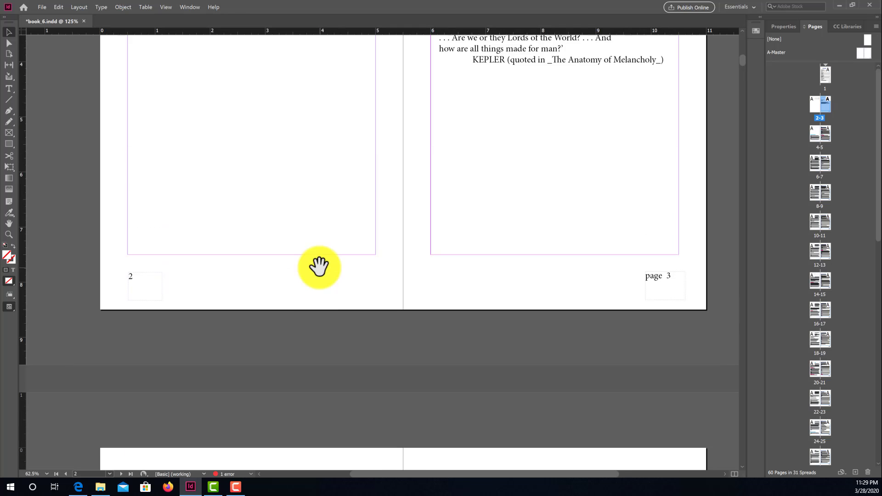
scroll(374, 282, down, 8)
scroll(393, 309, down, 1)
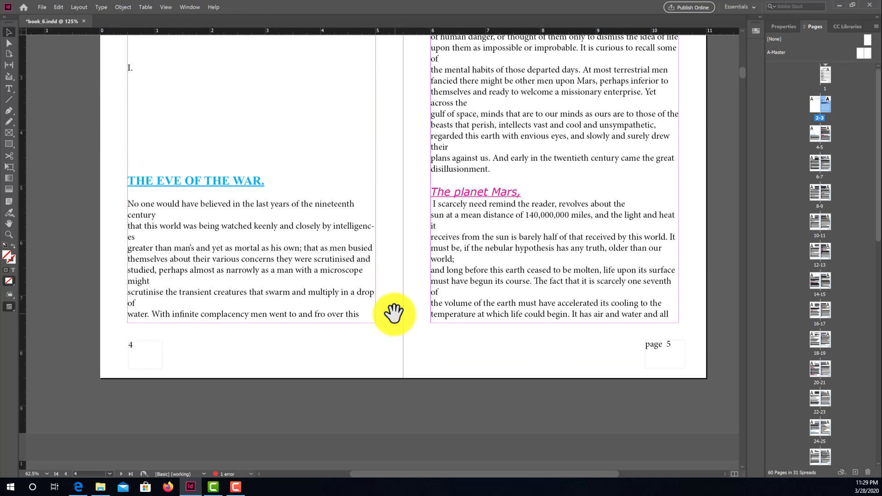
scroll(392, 310, up, 10)
scroll(387, 311, up, 10)
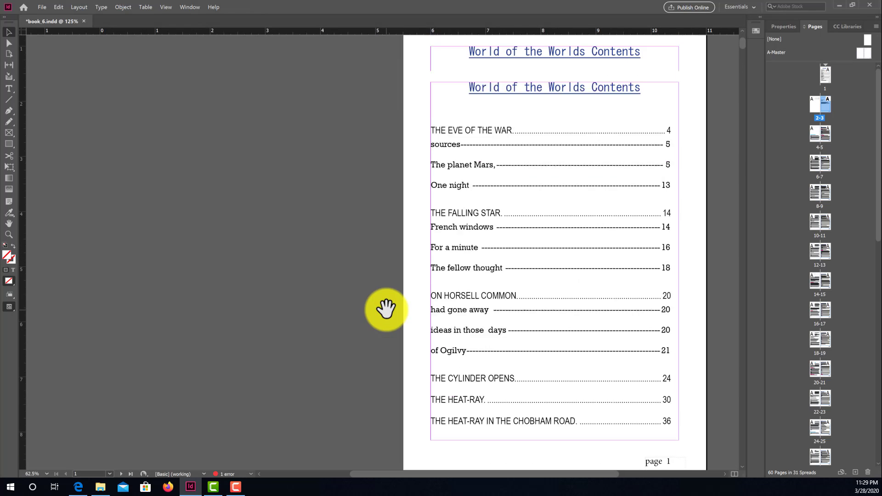
scroll(388, 280, down, 10)
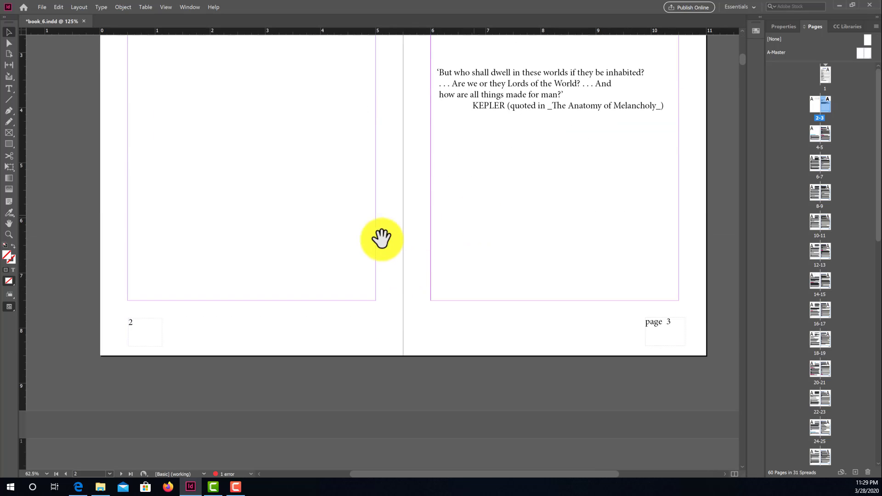
- Return to the A-Master spread and set the left footer's page number marker to Matura MT Script Capitals at 15 pt
double_click(863, 52)
key(t)
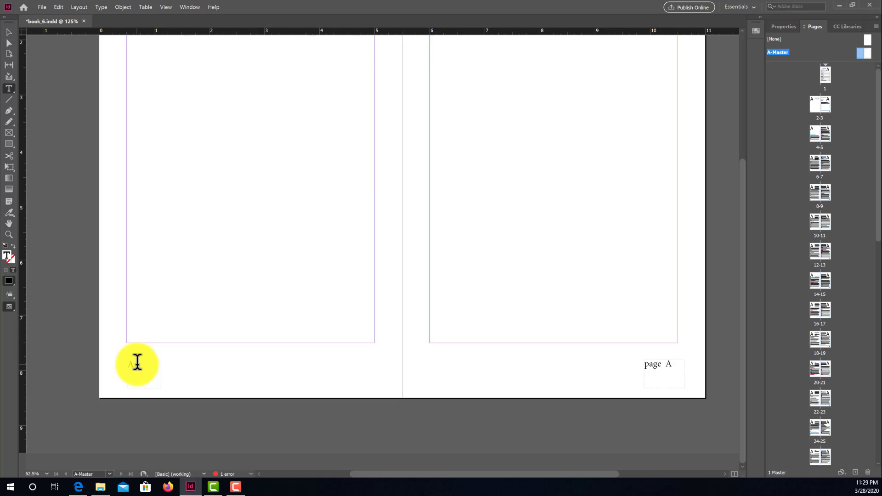
double_click(130, 364)
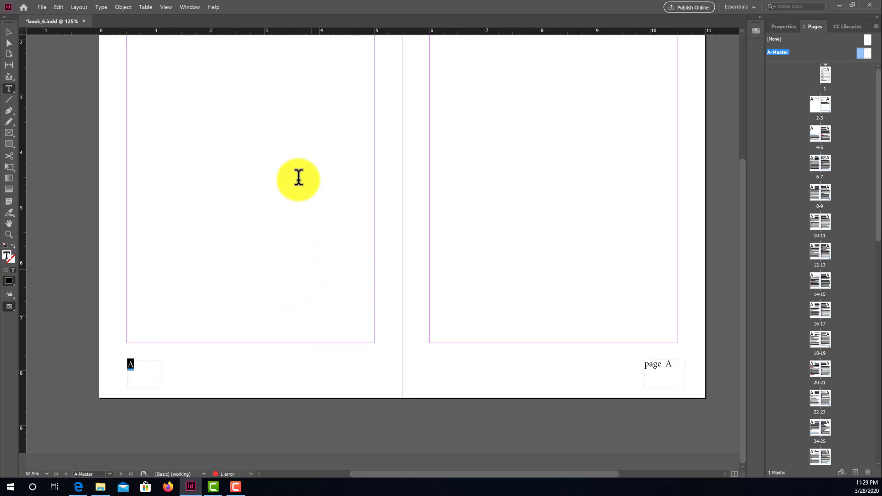
click(778, 24)
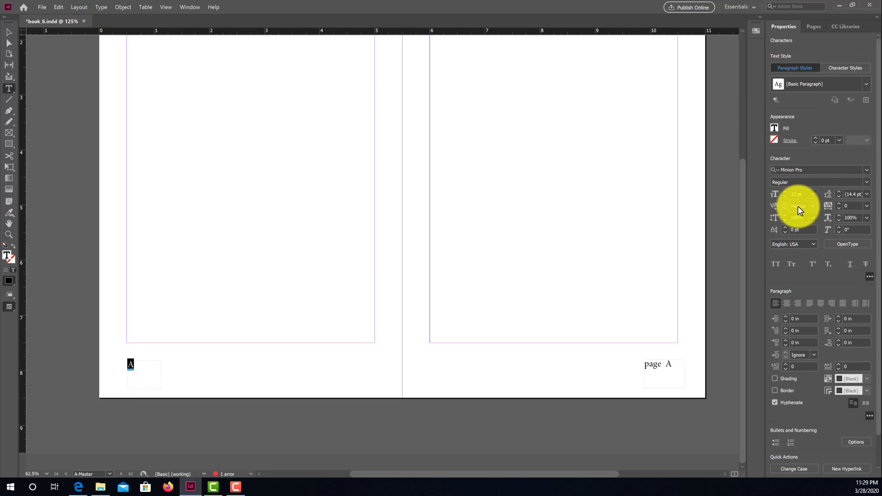
click(863, 170)
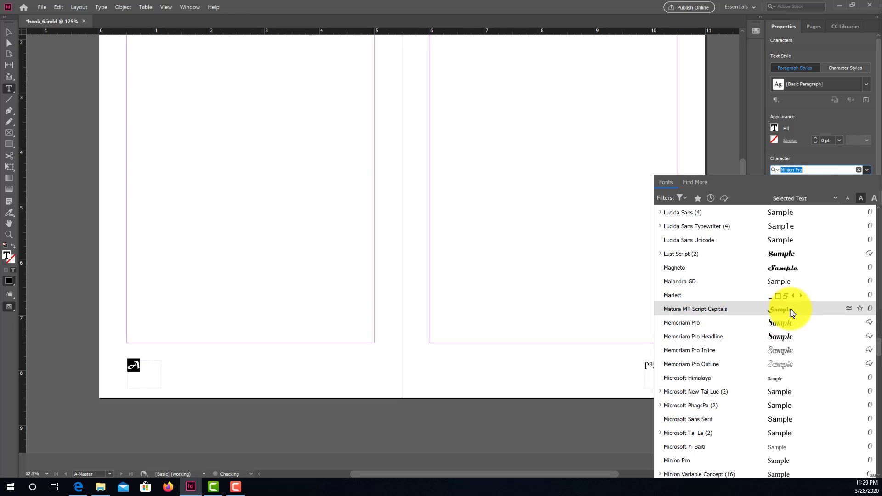
click(790, 312)
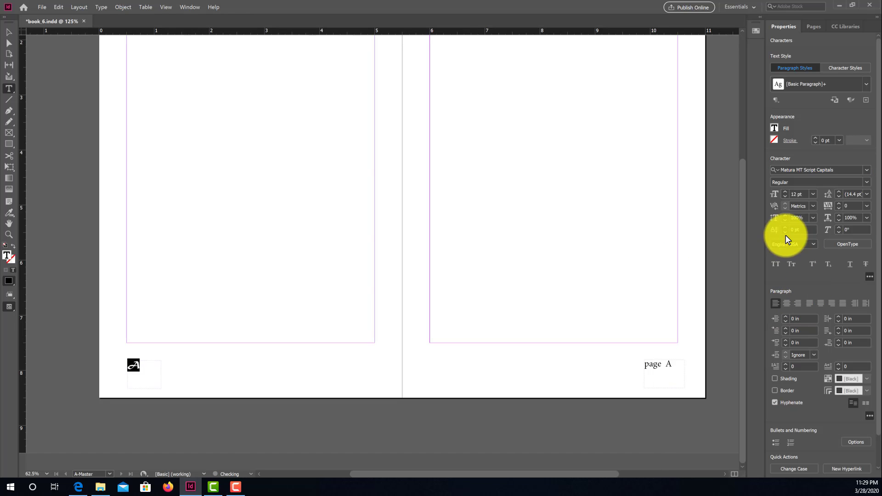
click(785, 192)
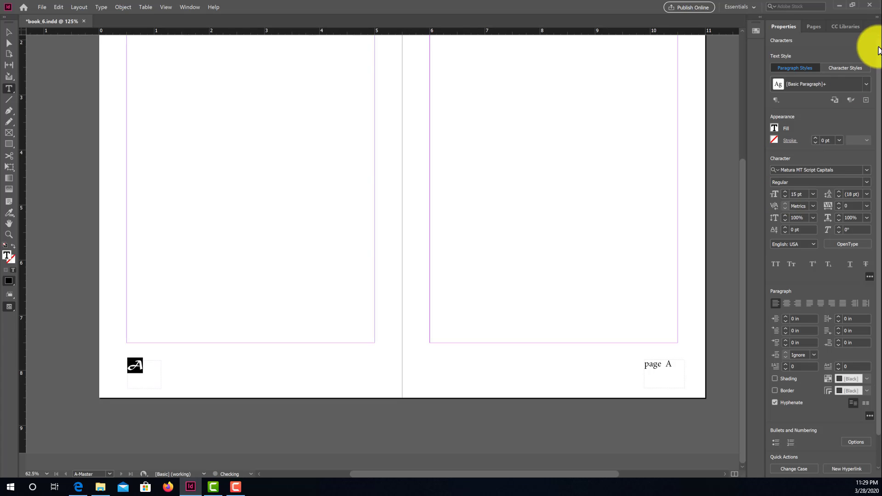
click(777, 128)
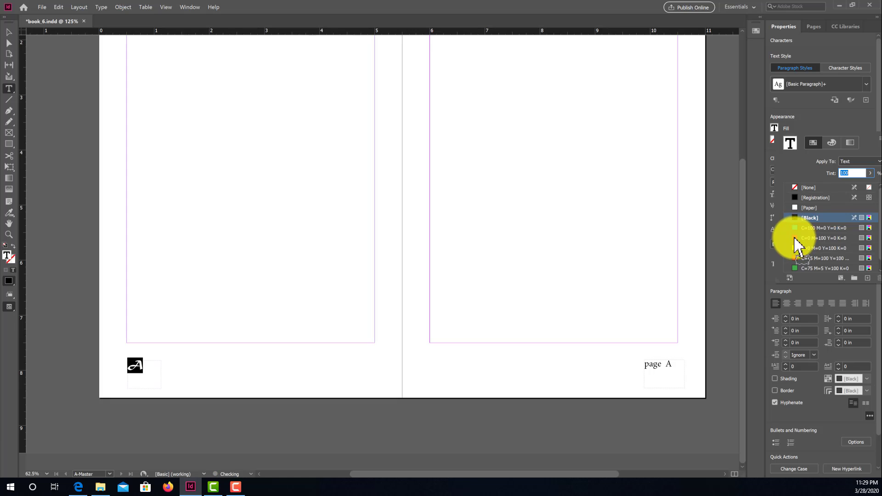
- Set the right master page's footer text, "page" plus marker, to Memoriam Pro Outline at 14 pt
click(656, 362)
click(655, 364)
double_click(656, 364)
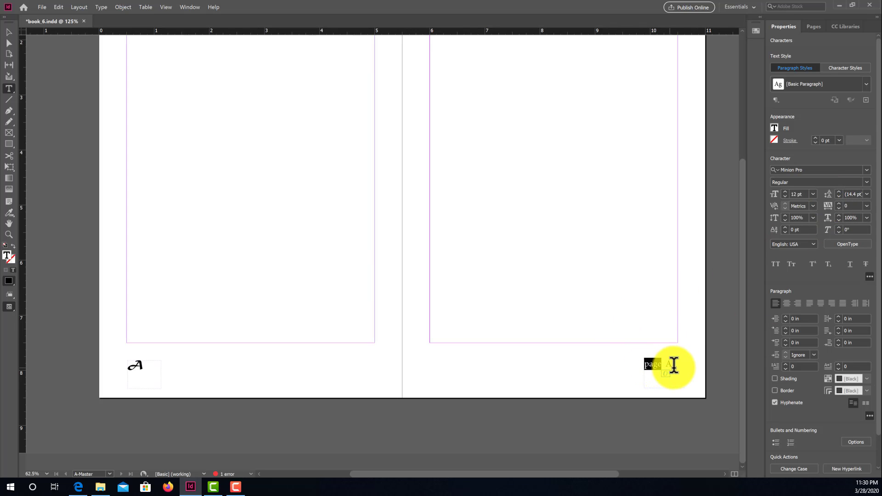
triple_click(660, 364)
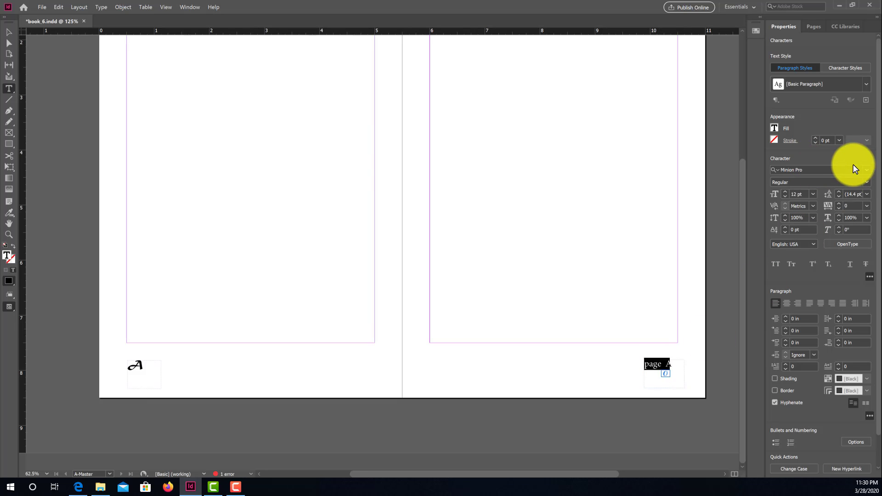
click(866, 170)
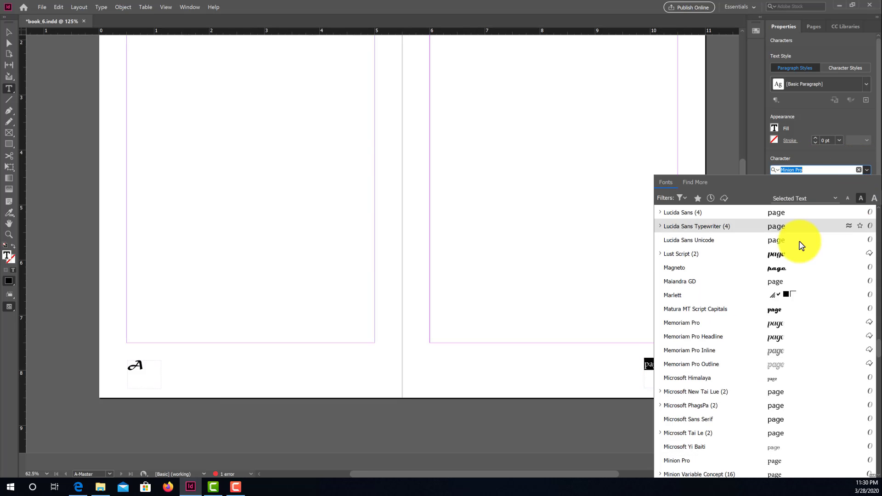
click(784, 370)
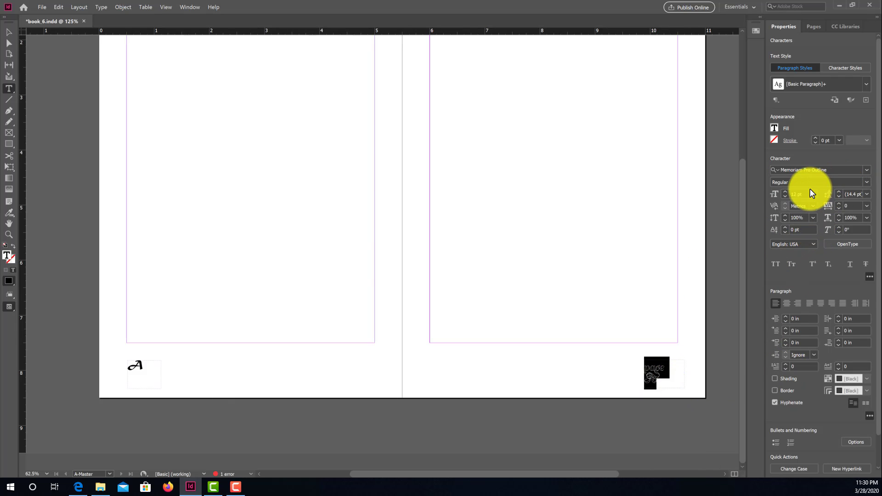
click(785, 192)
click(784, 192)
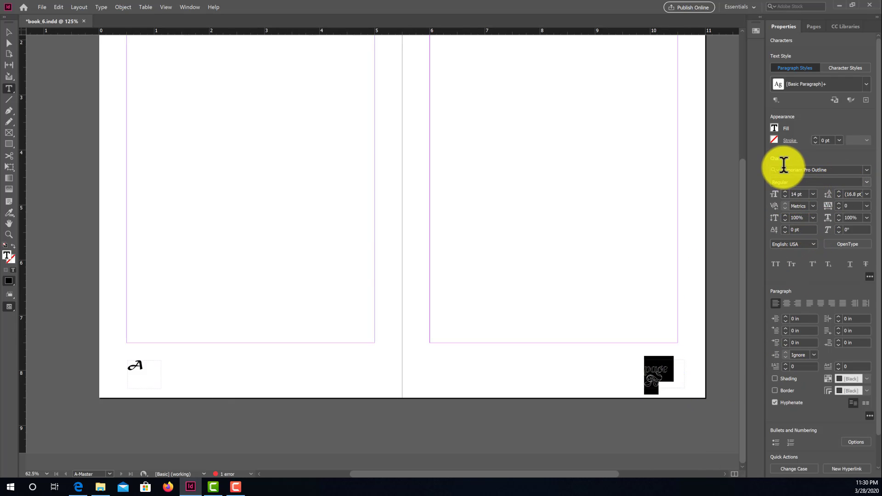
- Give the right footer text a cyan fill (C=100 M=0 Y=0 K=0) and a 1 pt stroke
click(773, 125)
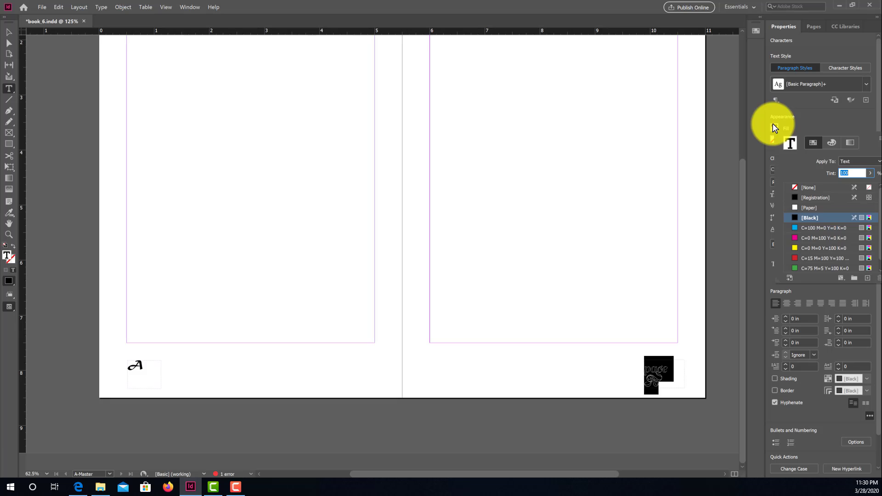
click(795, 227)
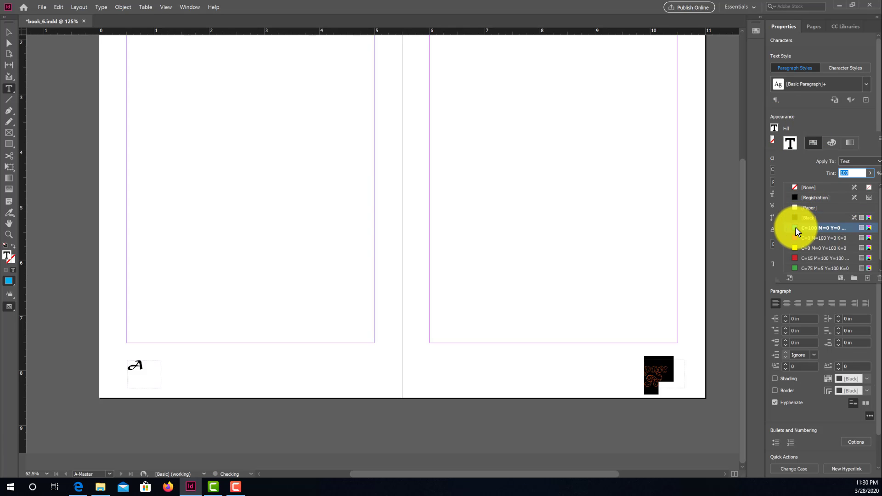
click(827, 118)
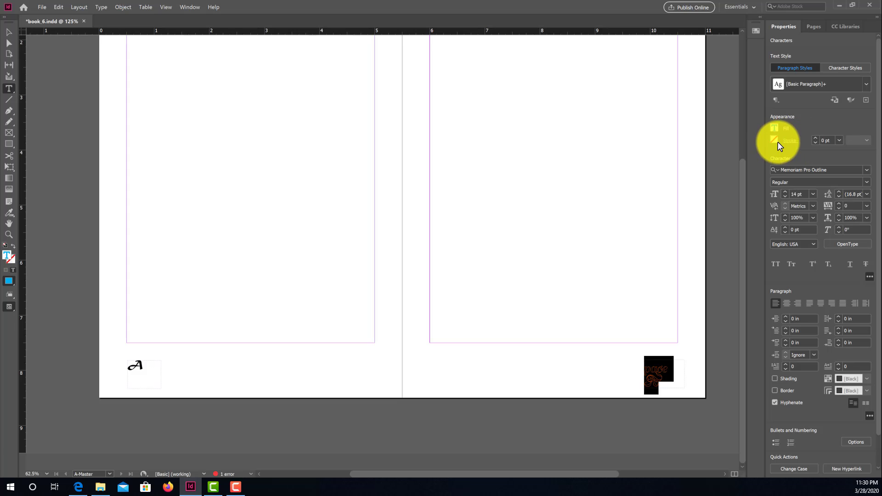
click(789, 141)
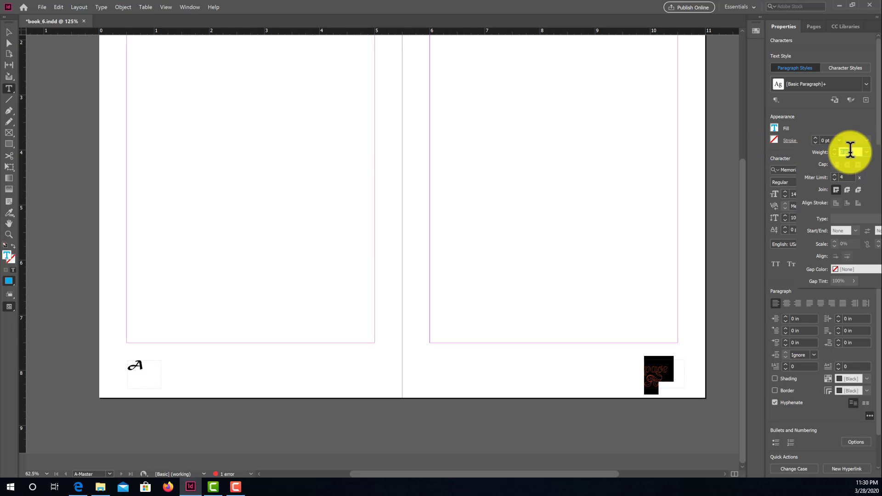
click(834, 150)
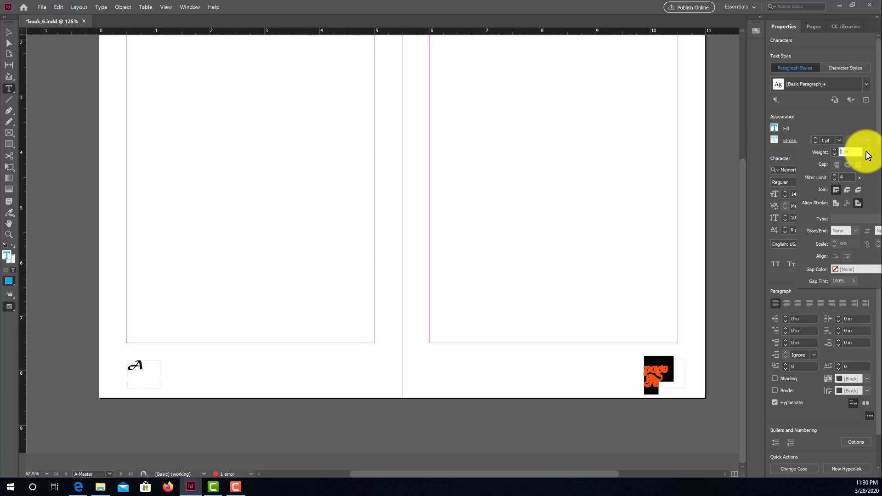
click(618, 136)
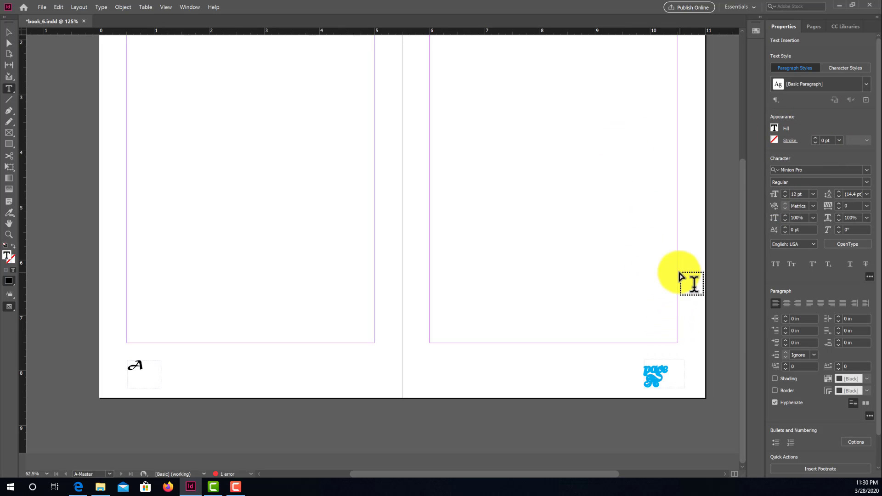
- Examine the restyled footer page numbers on document pages 3 to 5
click(646, 371)
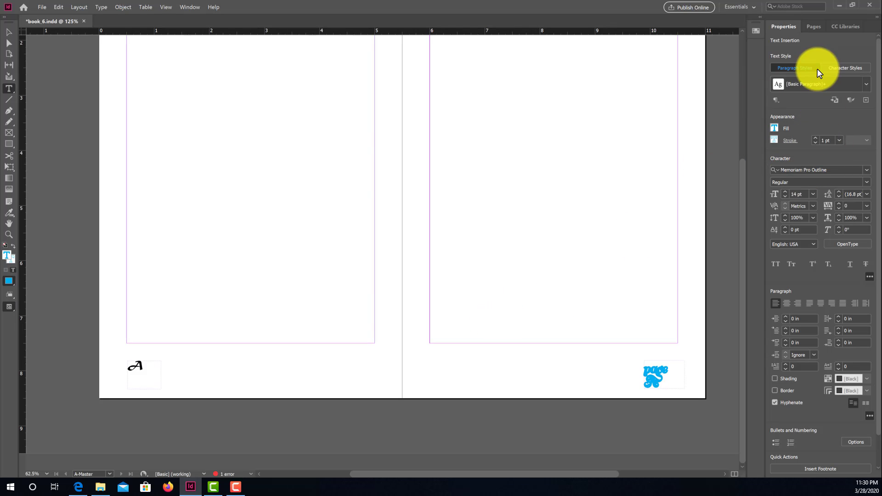
click(812, 26)
scroll(478, 378, up, 3)
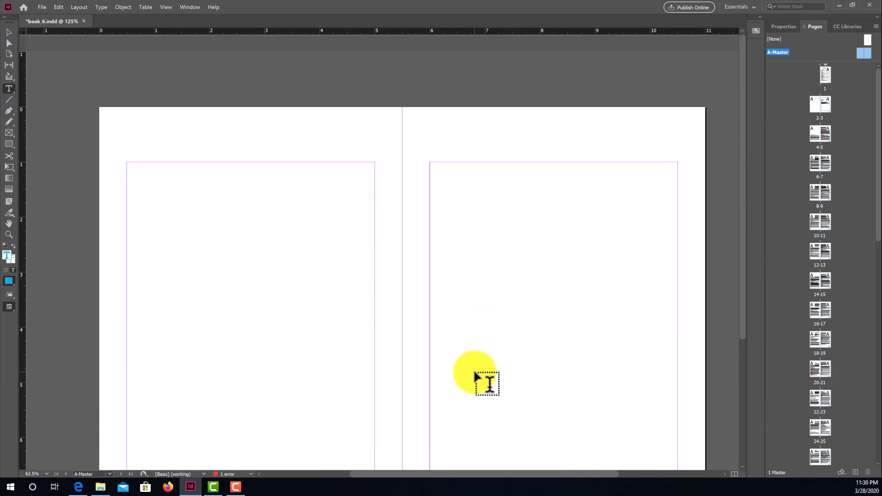
double_click(826, 107)
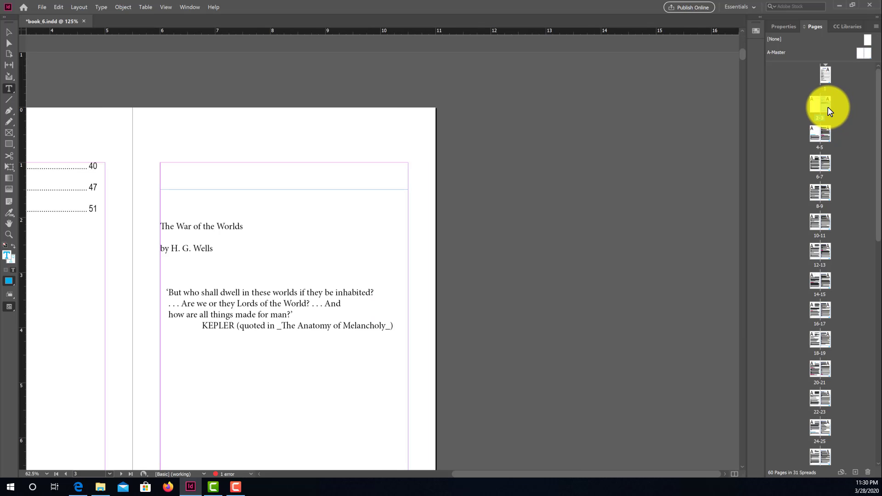
scroll(303, 295, down, 6)
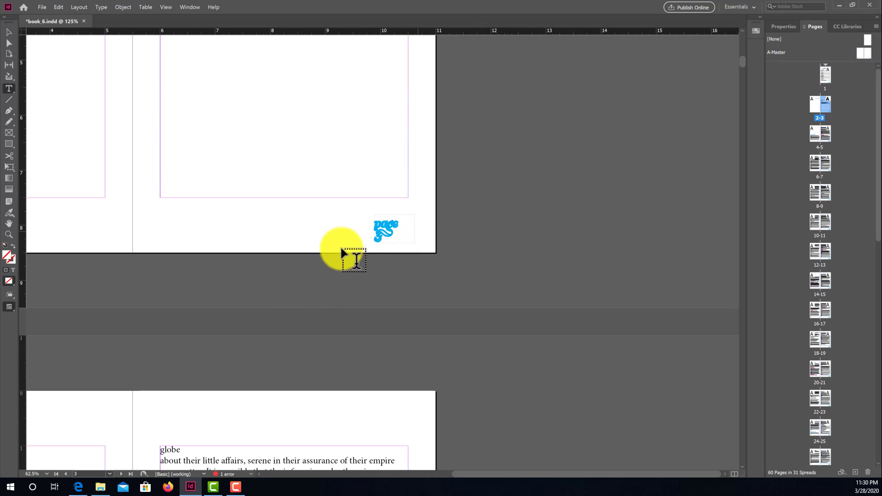
scroll(299, 344, down, 10)
scroll(339, 319, left, 4)
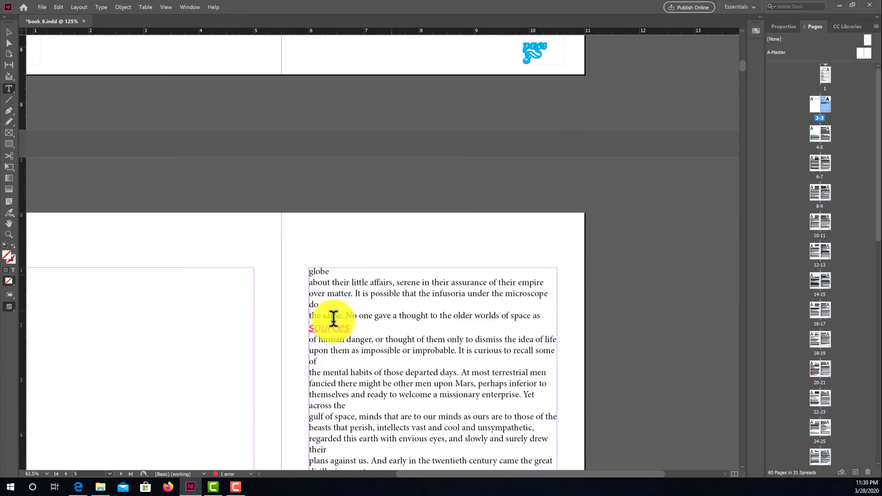
scroll(459, 261, down, 2)
scroll(335, 311, left, 3)
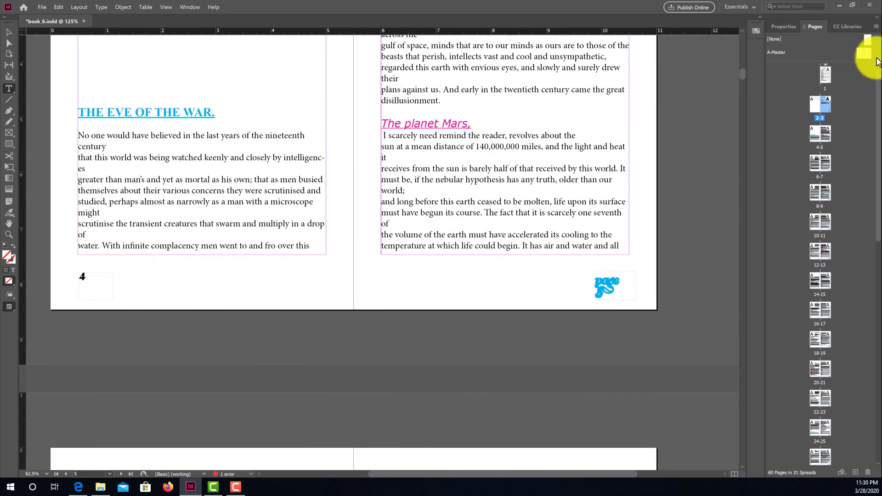
- Return to the A-Master spread and change the right footer's page number marker font to Matura MT Script Capitals
double_click(860, 53)
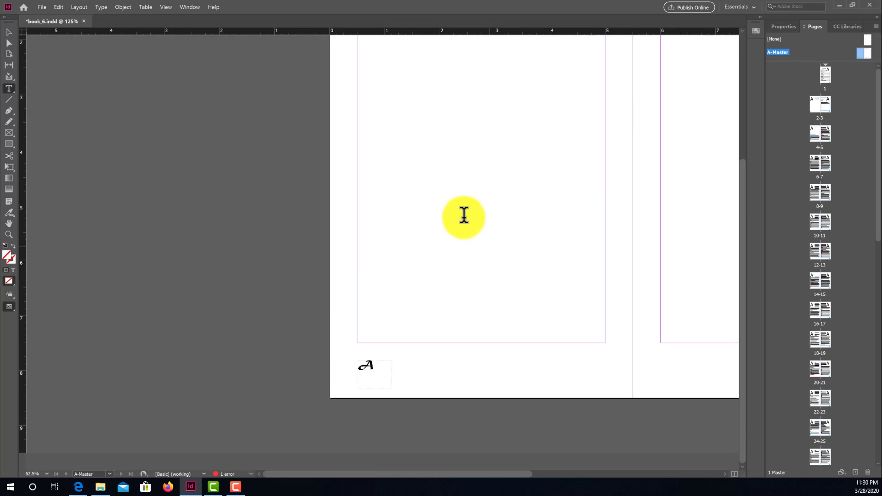
scroll(462, 217, right, 5)
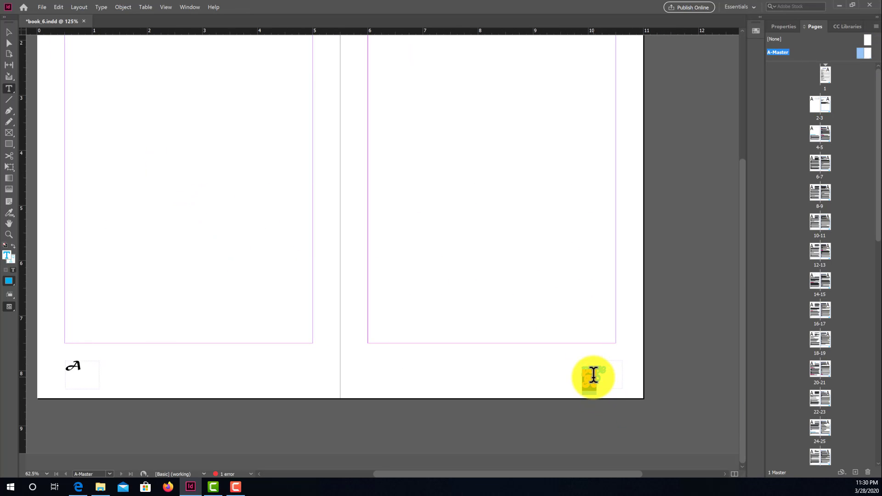
click(782, 26)
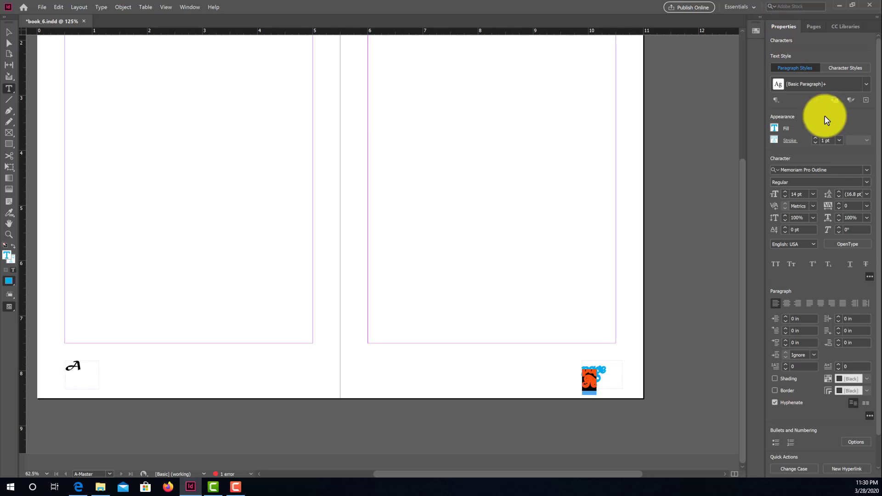
click(855, 170)
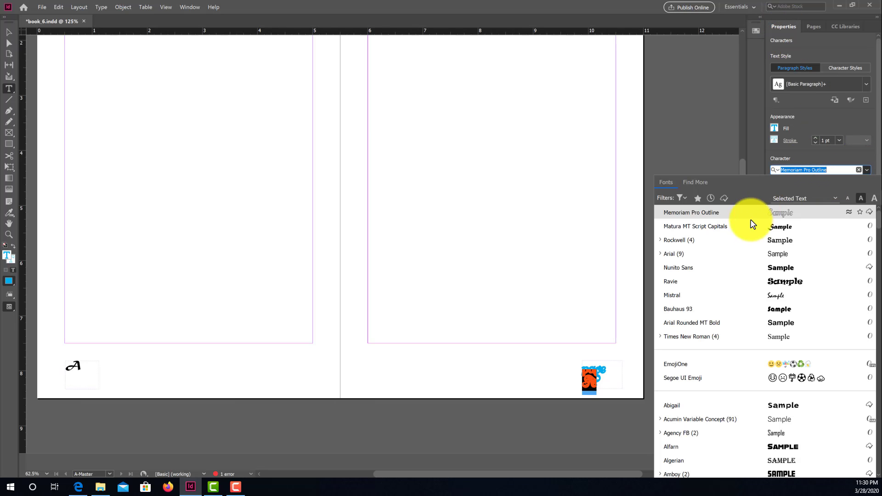
click(781, 231)
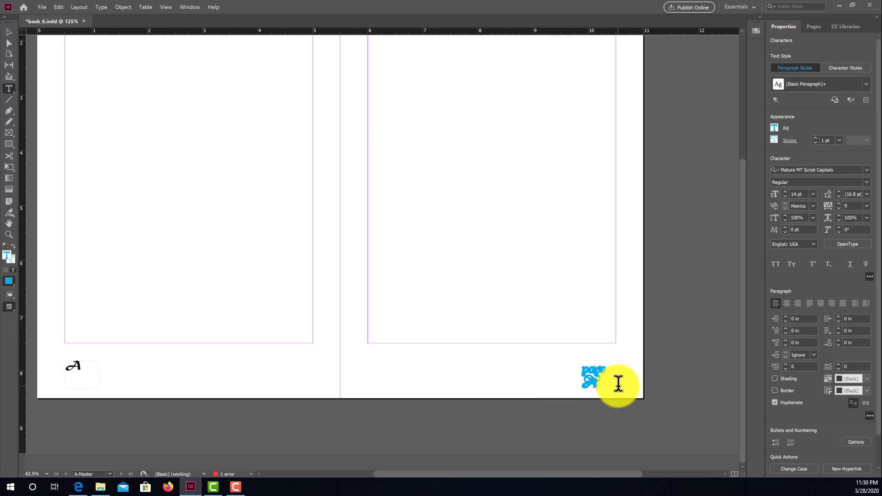
- Set the right footer text's stroke to 0 pt and change its font to Nunito Sans Black
drag(601, 384, 676, 248)
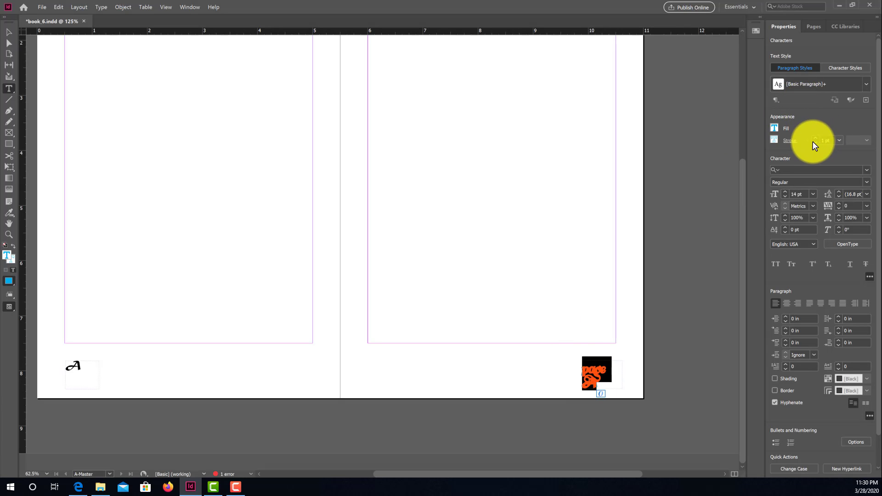
click(669, 339)
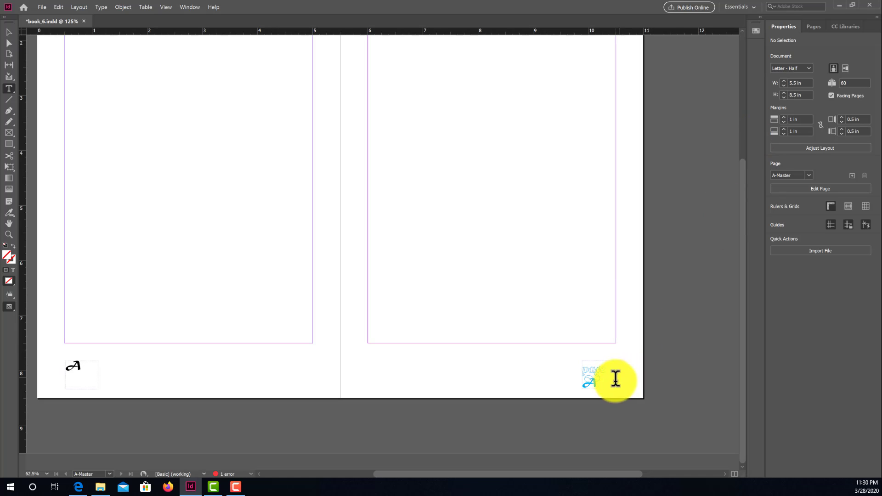
drag(614, 378, 569, 362)
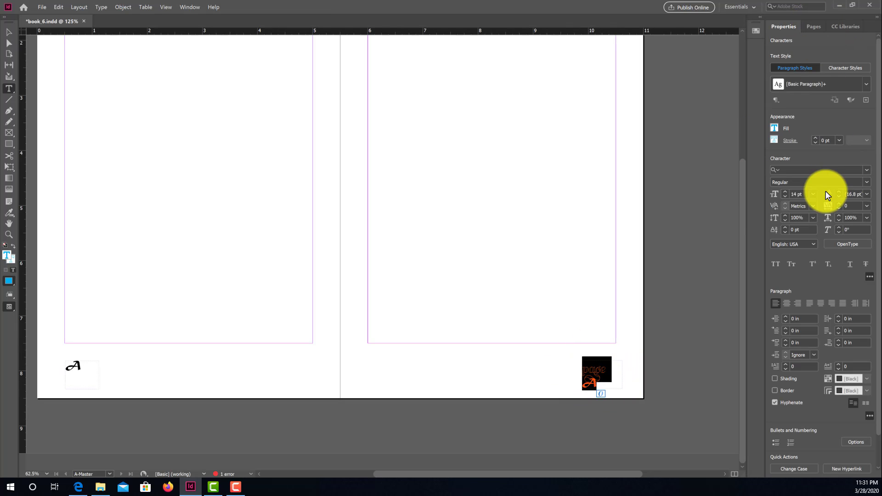
click(866, 171)
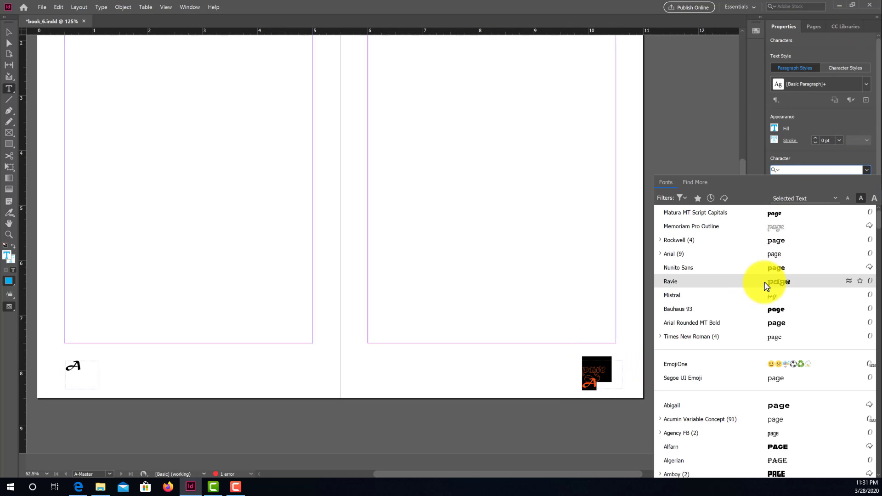
click(775, 272)
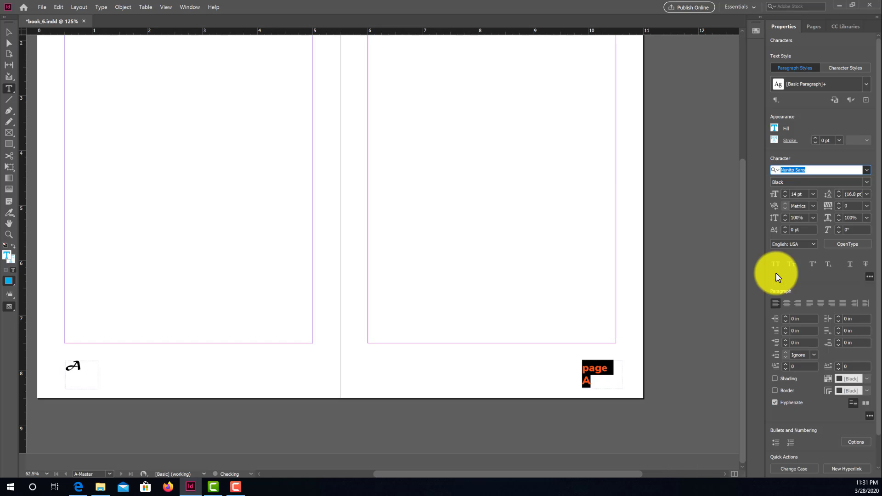
click(595, 409)
- Widen the right footer's text frame toward the spine to about 1.5 in
click(8, 32)
click(587, 377)
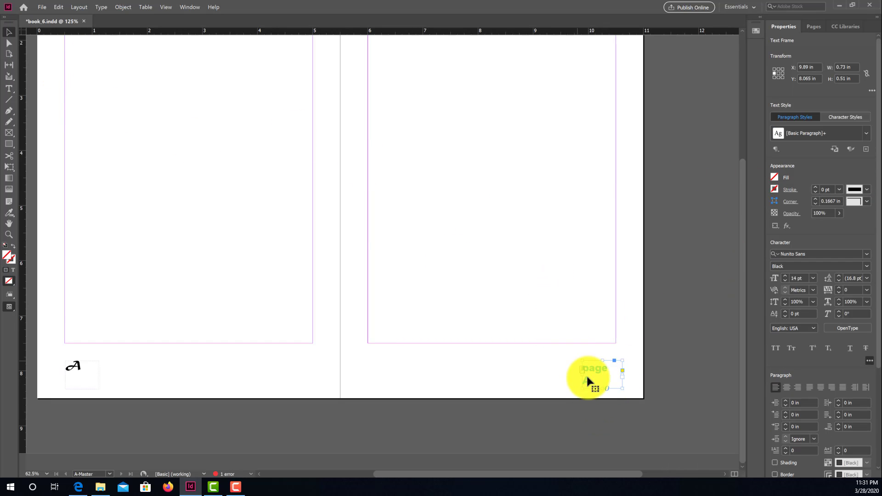
drag(583, 375, 540, 374)
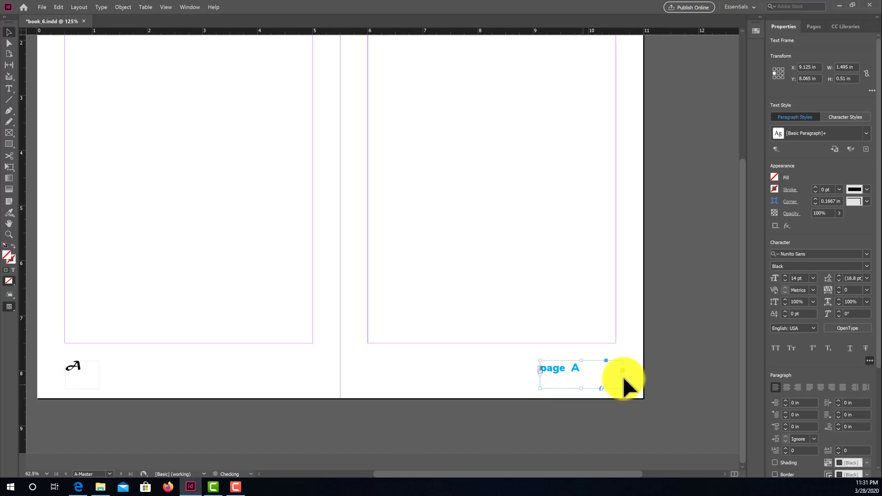
click(572, 373)
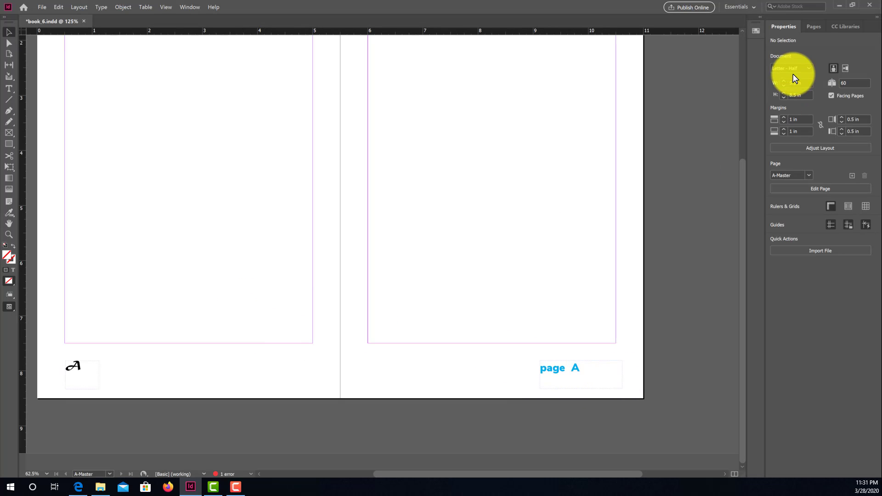
- Examine the restyled footer page numbers on the document pages from the 6-7 spread through the 10-11 spread
click(814, 26)
double_click(814, 169)
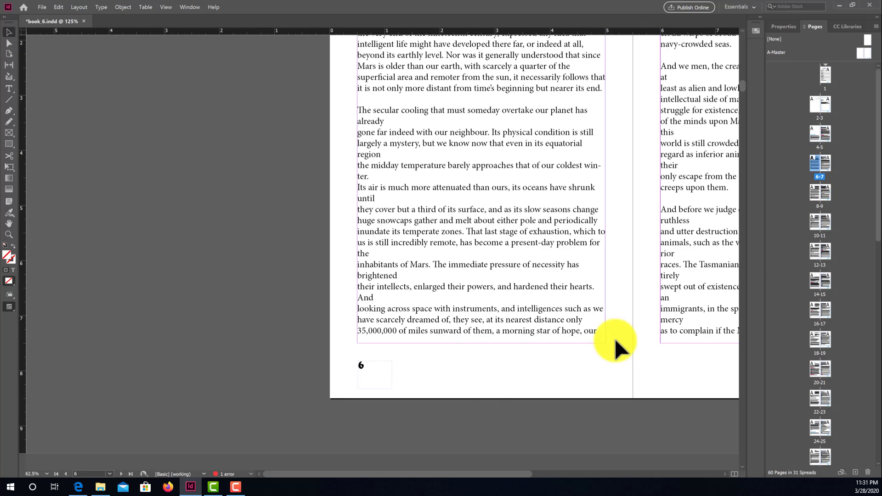
scroll(413, 344, down, 2)
drag(532, 355, 332, 345)
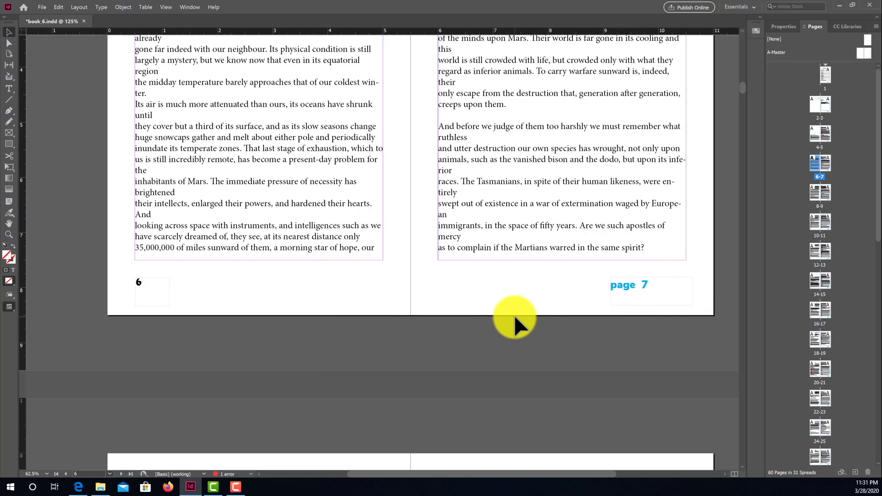
scroll(514, 315, down, 15)
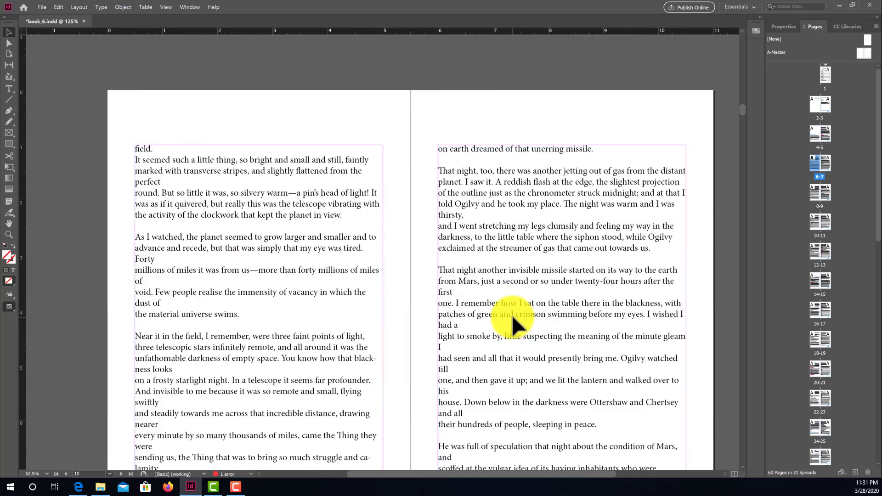
scroll(511, 315, down, 10)
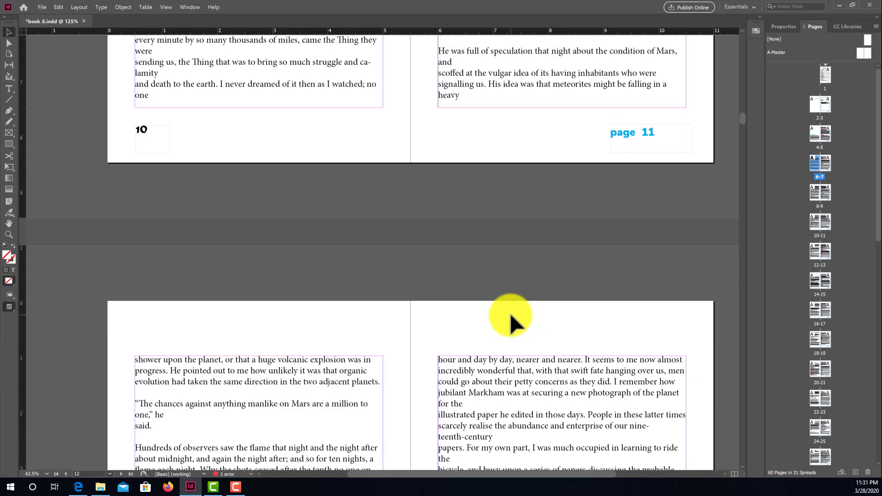
scroll(510, 313, up, 20)
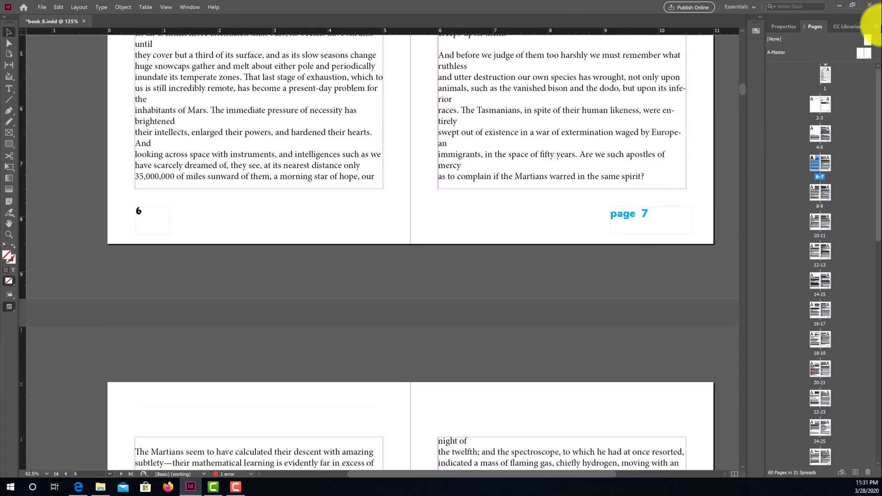
- On the A-Master spread, add a second footer text frame near the left page's inner margin and insert a Current Page Number marker
double_click(859, 55)
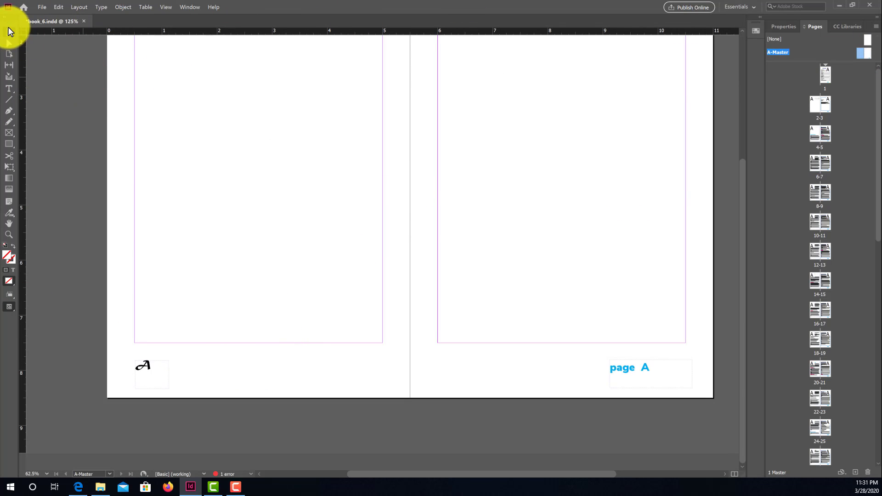
click(10, 89)
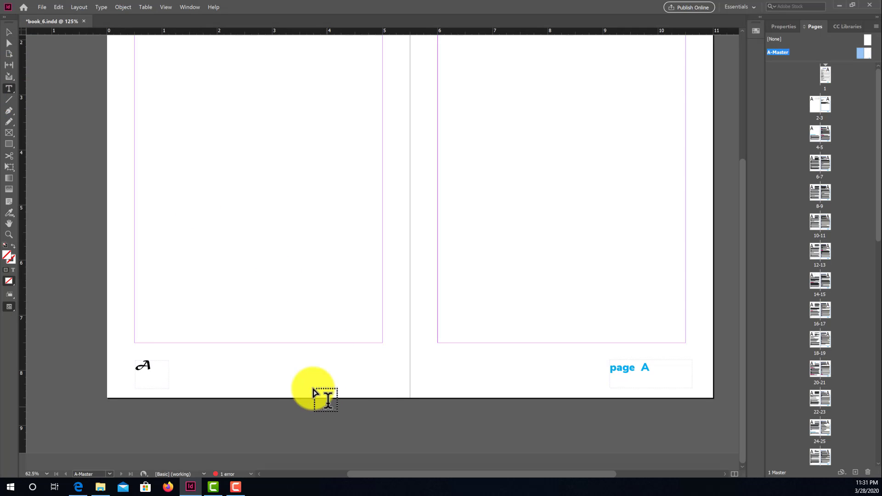
drag(282, 360, 349, 384)
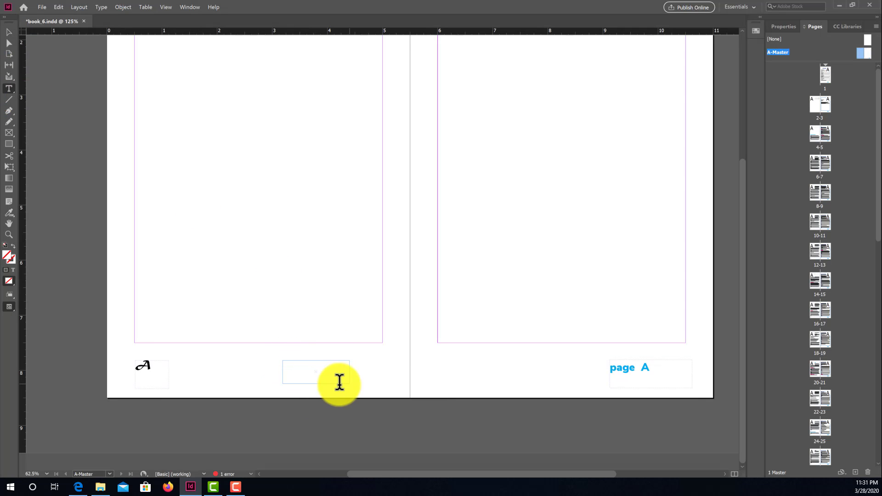
right_click(311, 376)
mouse_move(345, 295)
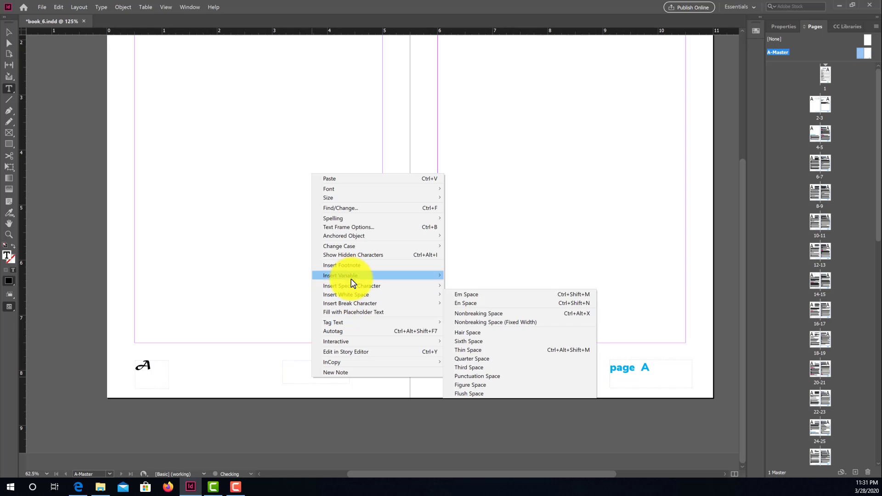
mouse_move(470, 295)
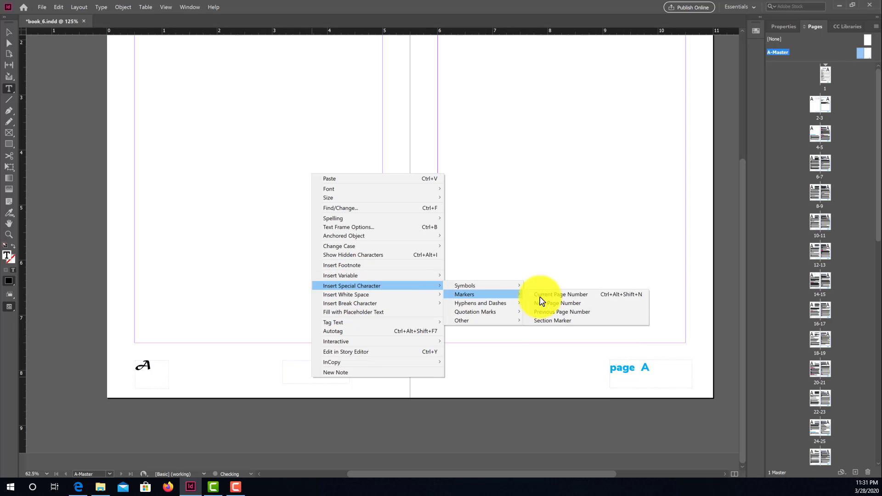
click(569, 297)
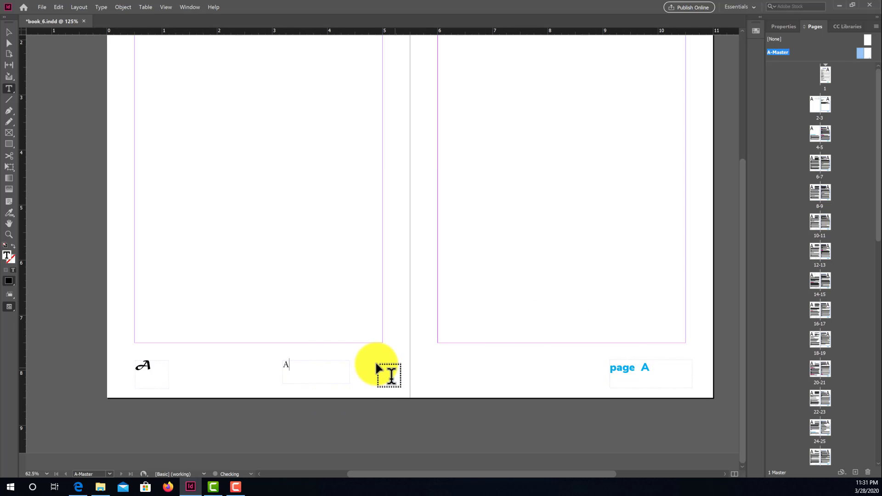